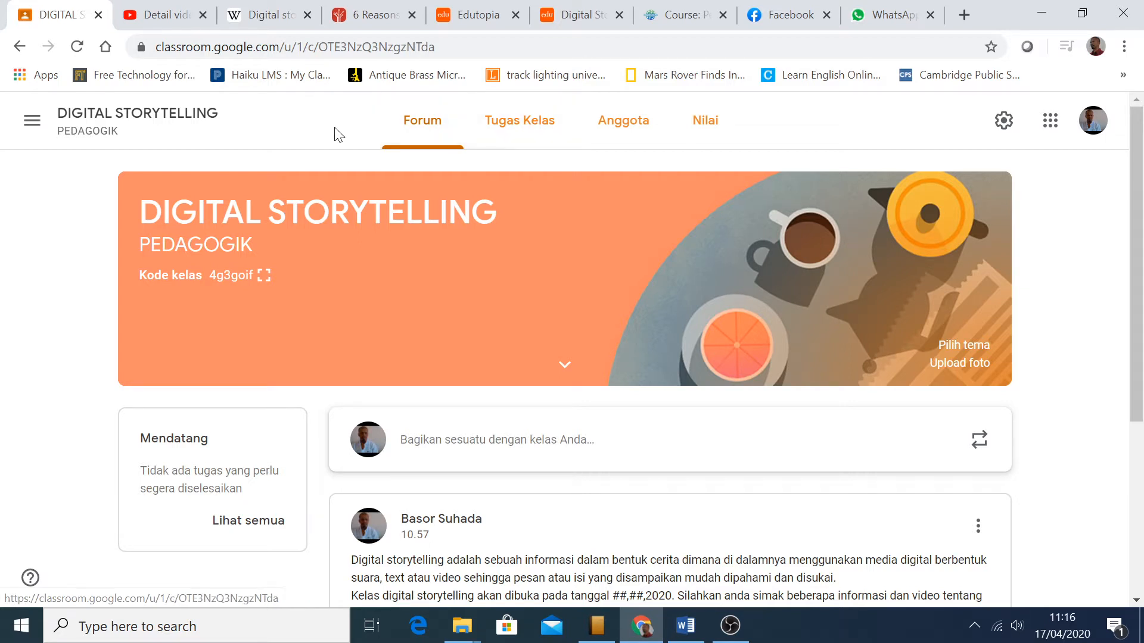
Start a new Tugas (assignment) in the DIGITAL STORYTELLING class's coursework.
click(515, 128)
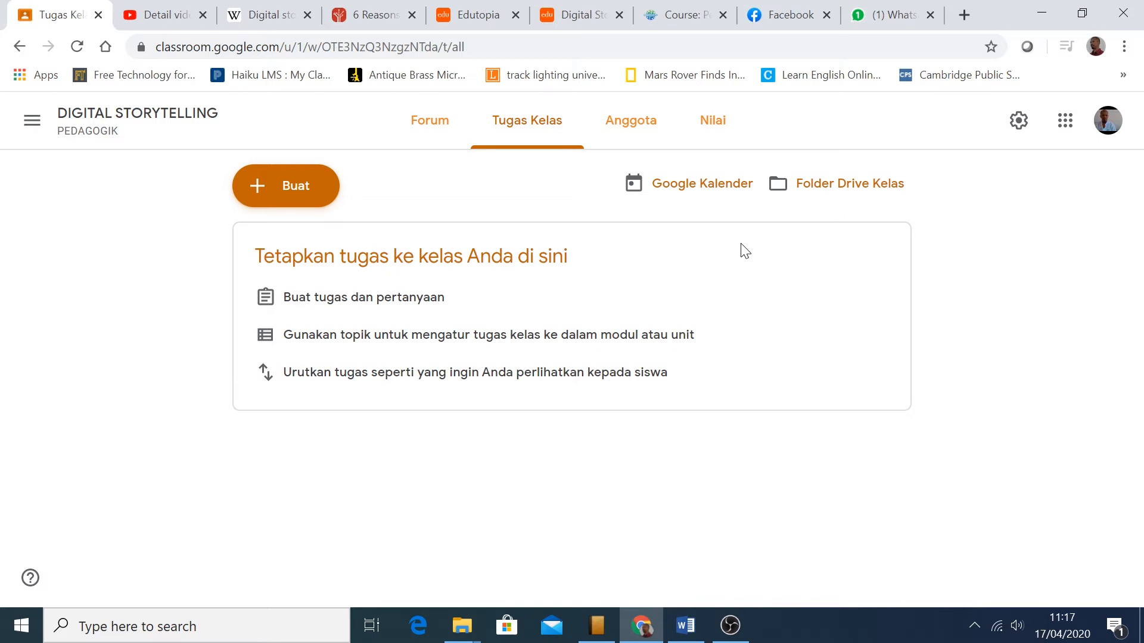
click(256, 195)
click(409, 180)
click(255, 194)
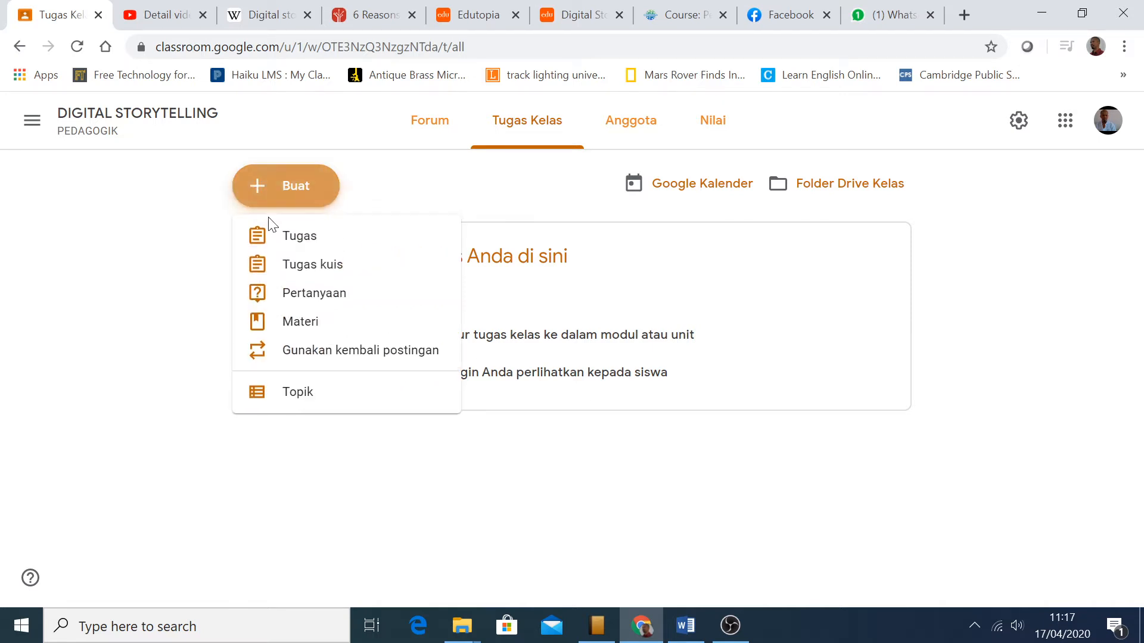
click(321, 241)
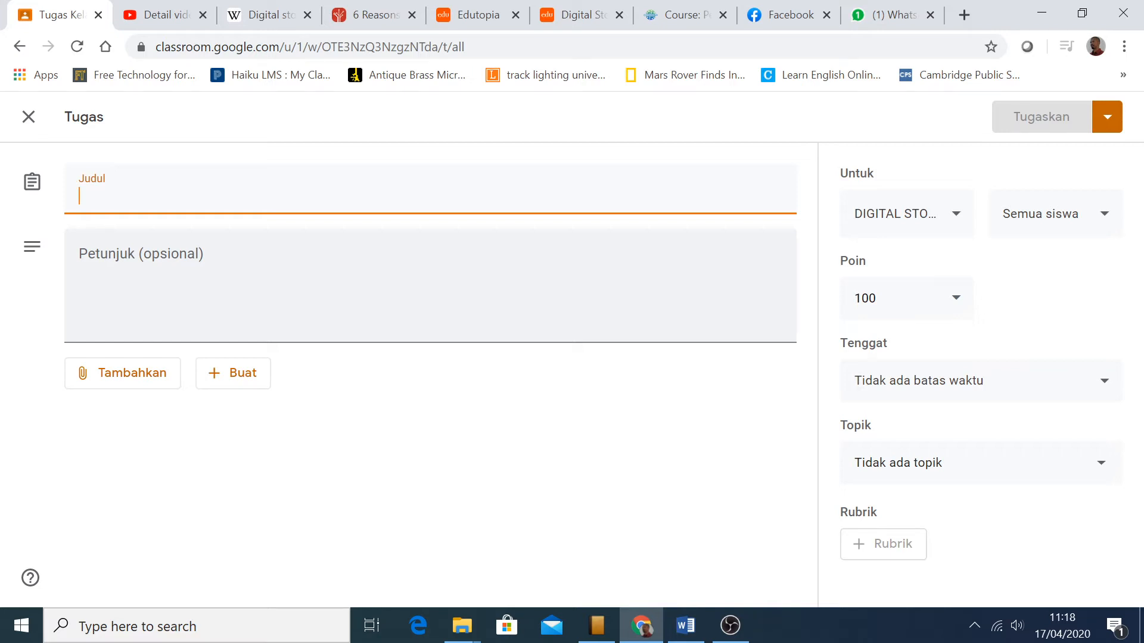
Title the assignment "DIGITAL STORYTELLING SEBAGAI ALAT ASSESSMEN".
text(DIGI)
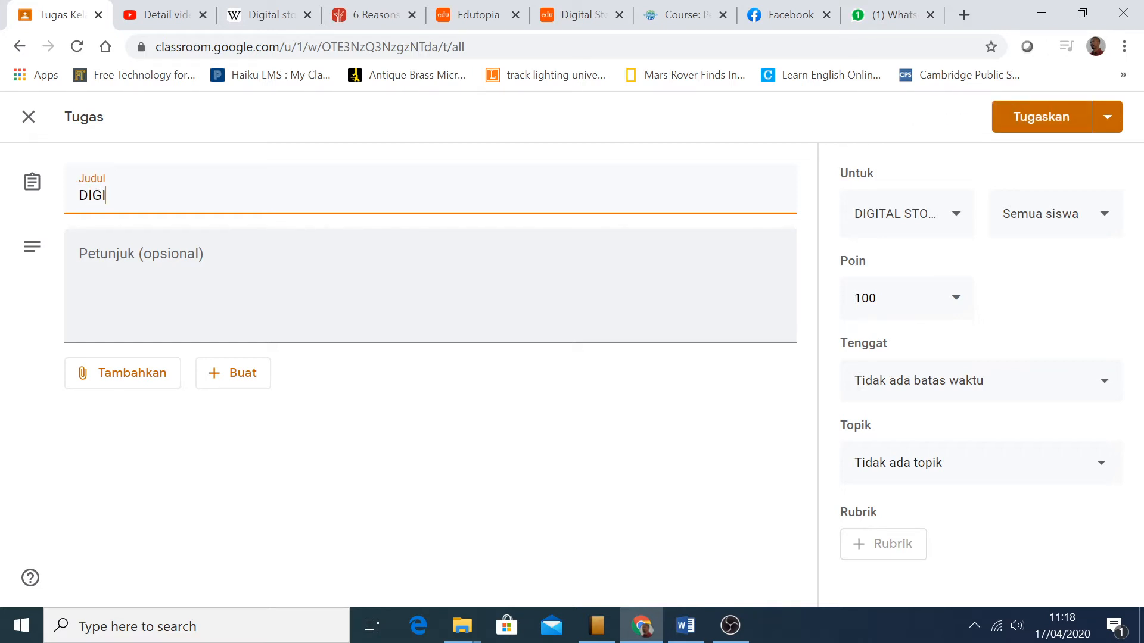
text(TAL STORYTELLING SEBAGAI )
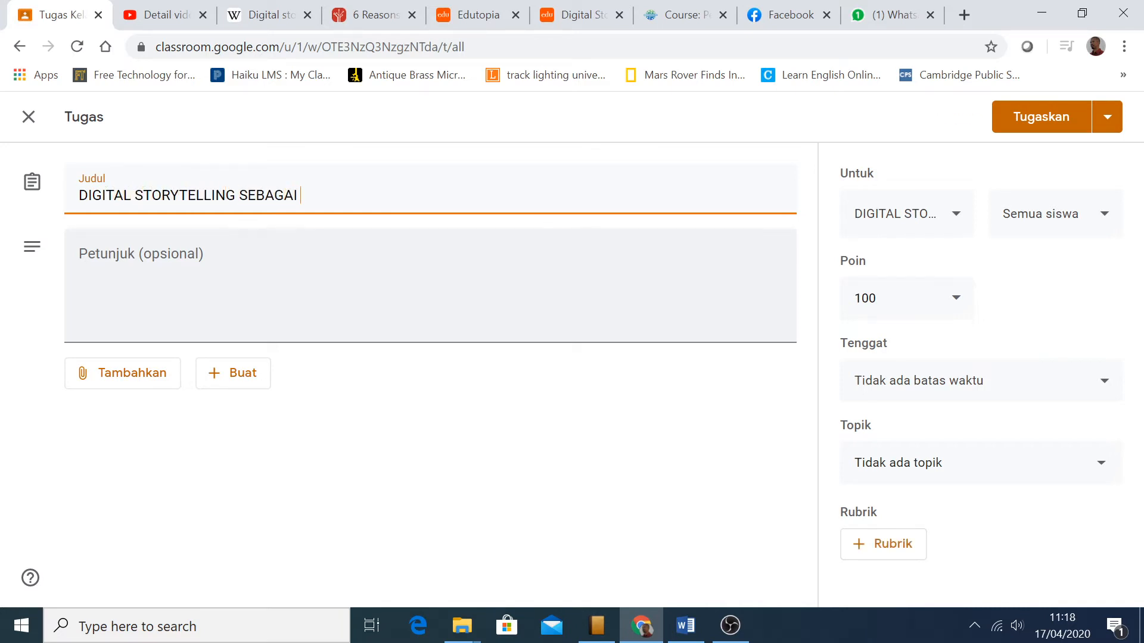
text(ALAT ASSESSMEN)
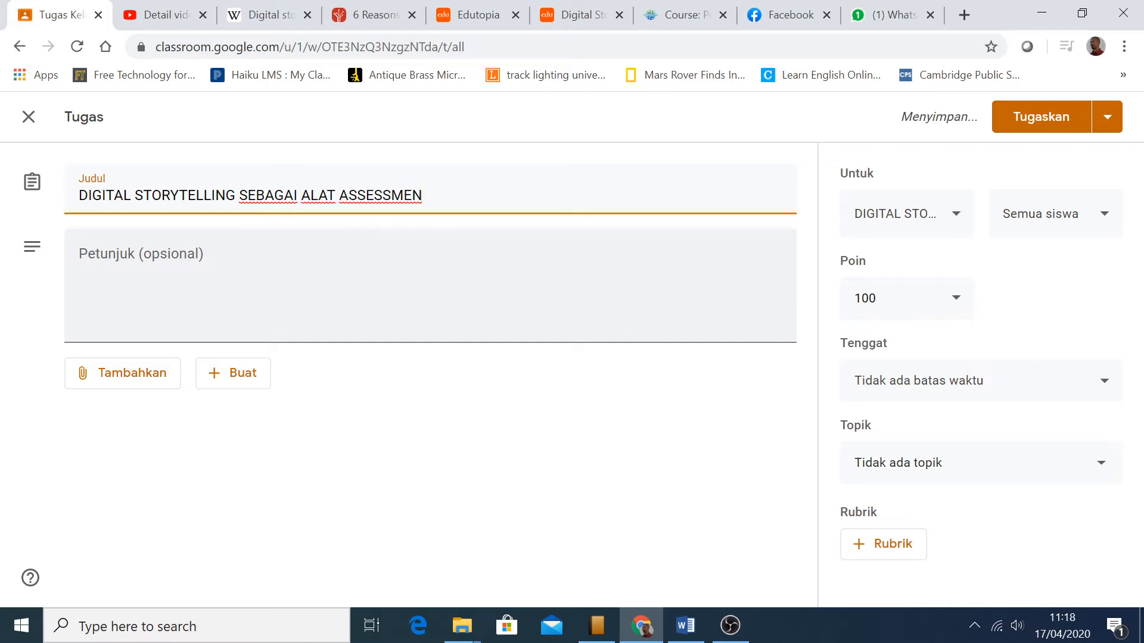
click(227, 268)
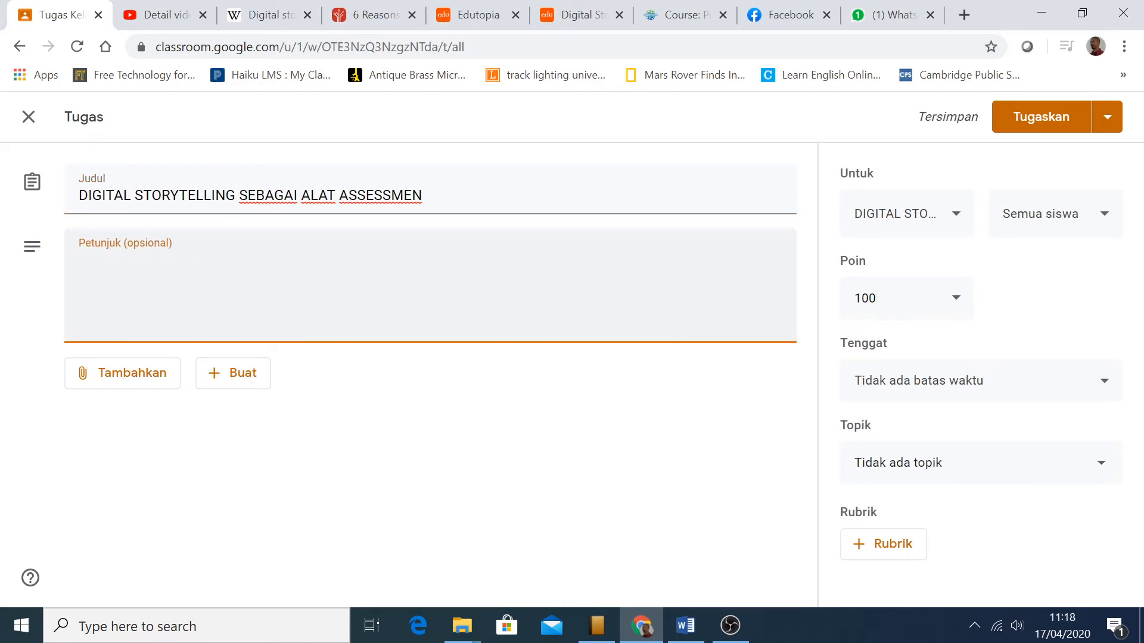
Create a new Google Slides presentation as an attachment to the assignment.
click(128, 379)
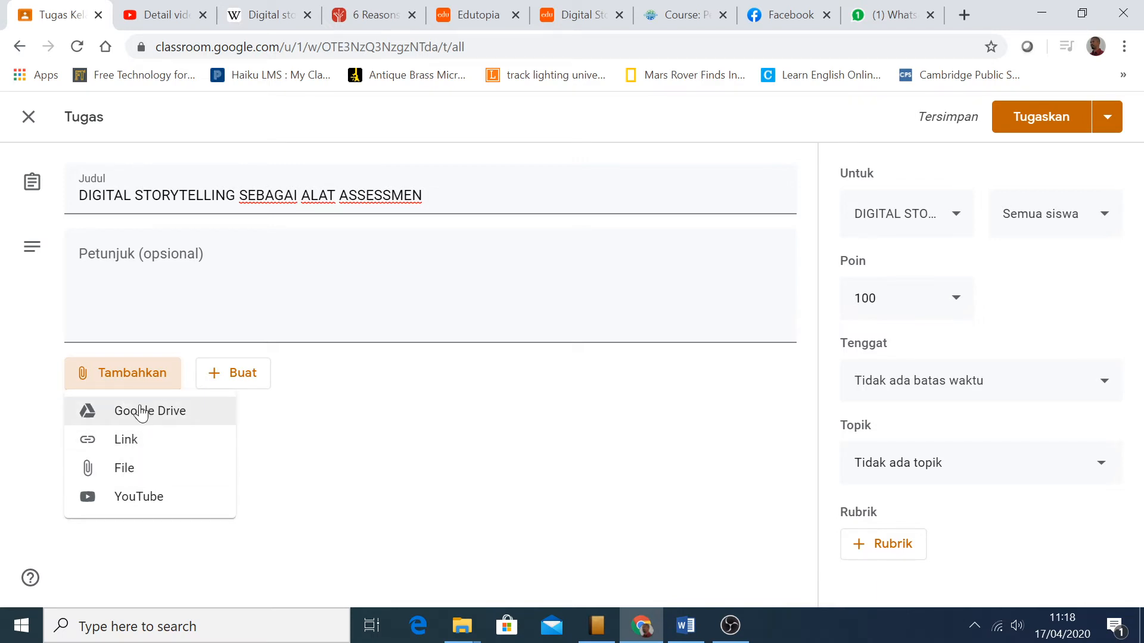
click(237, 376)
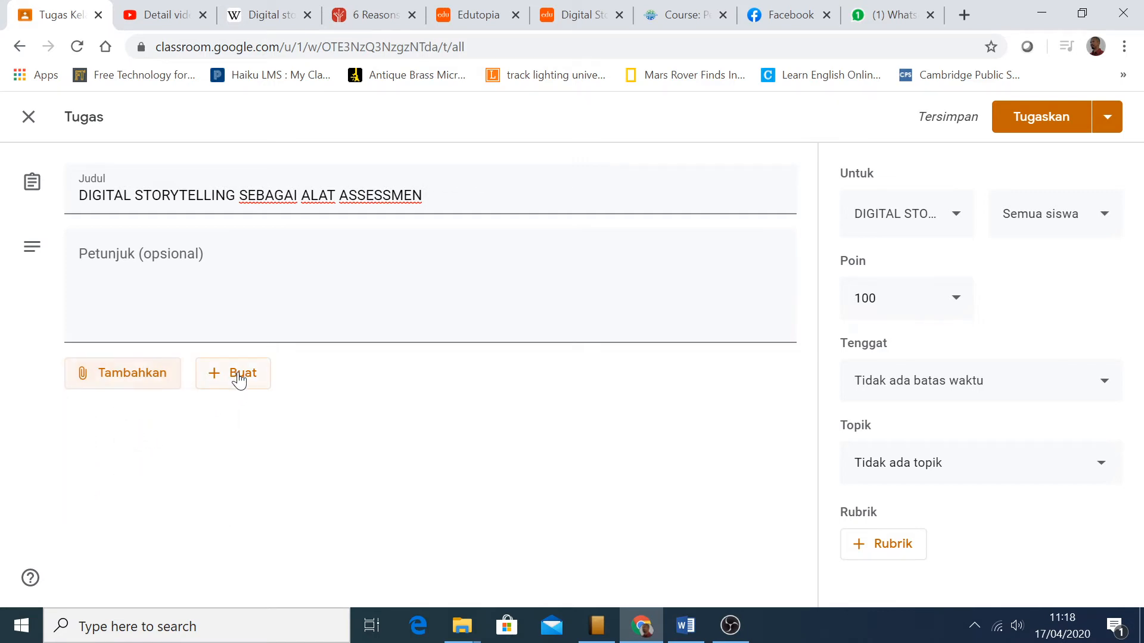
click(239, 380)
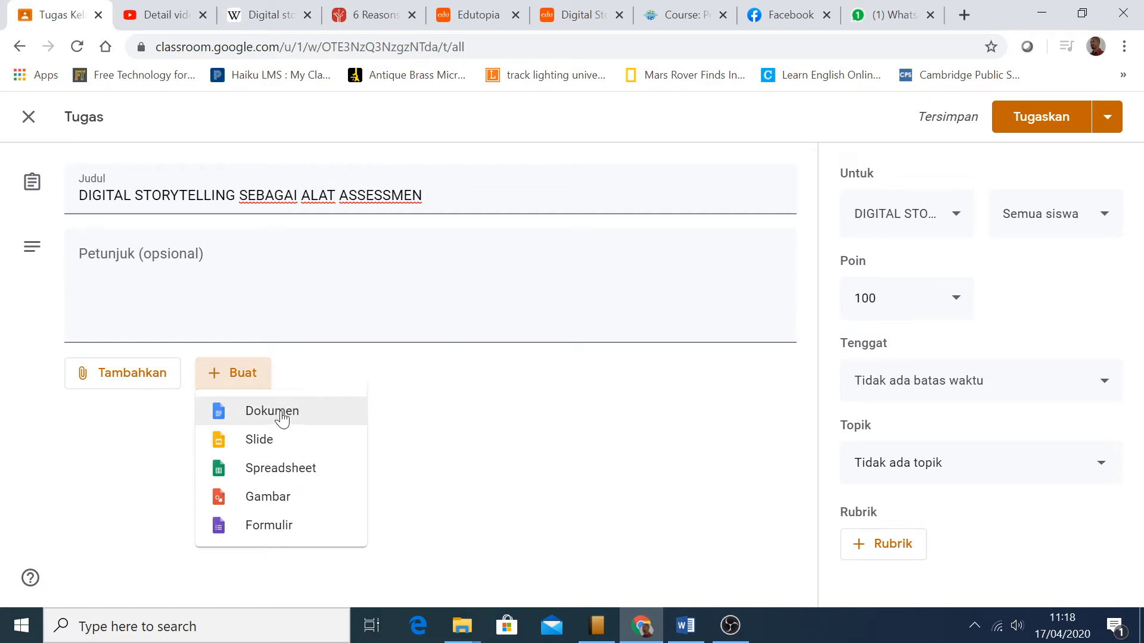
click(260, 446)
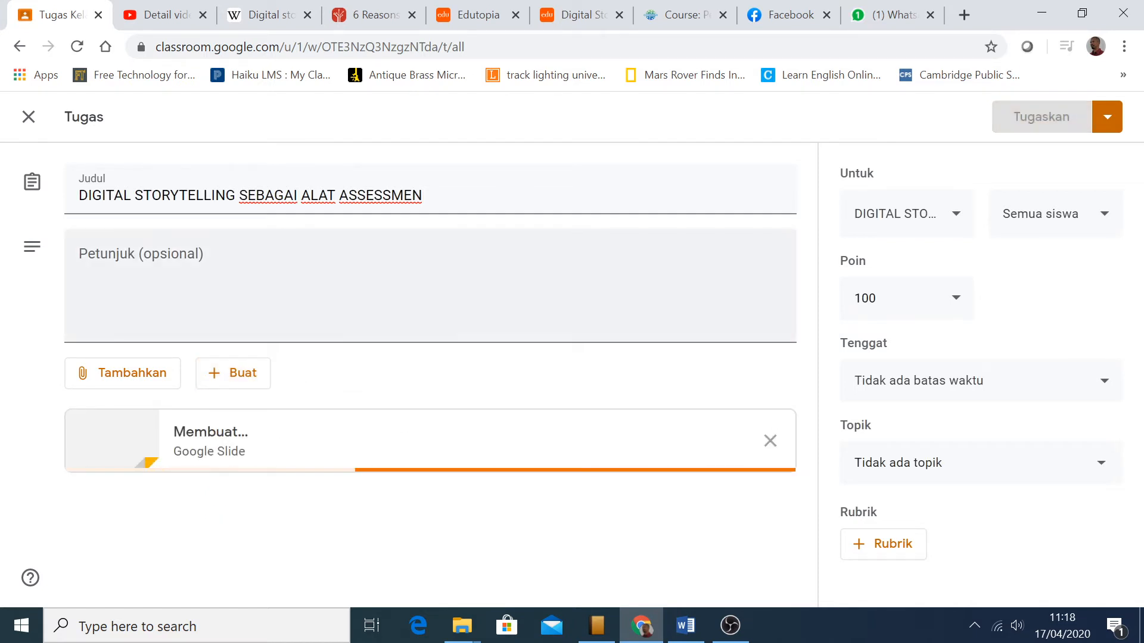
click(238, 279)
text(pEL)
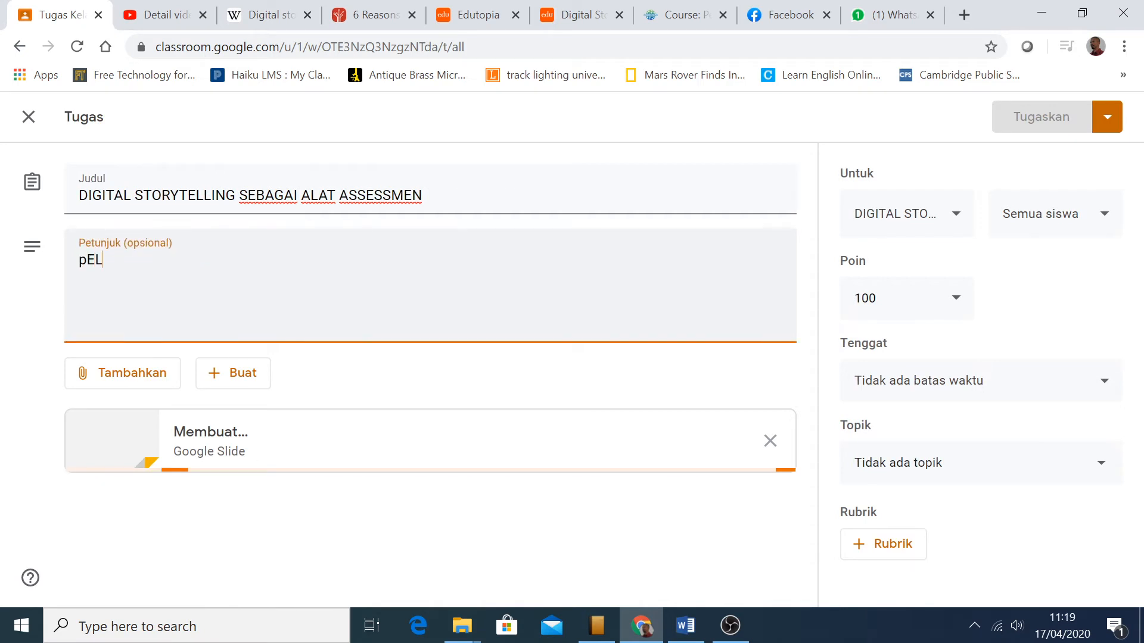
text(AJARI)
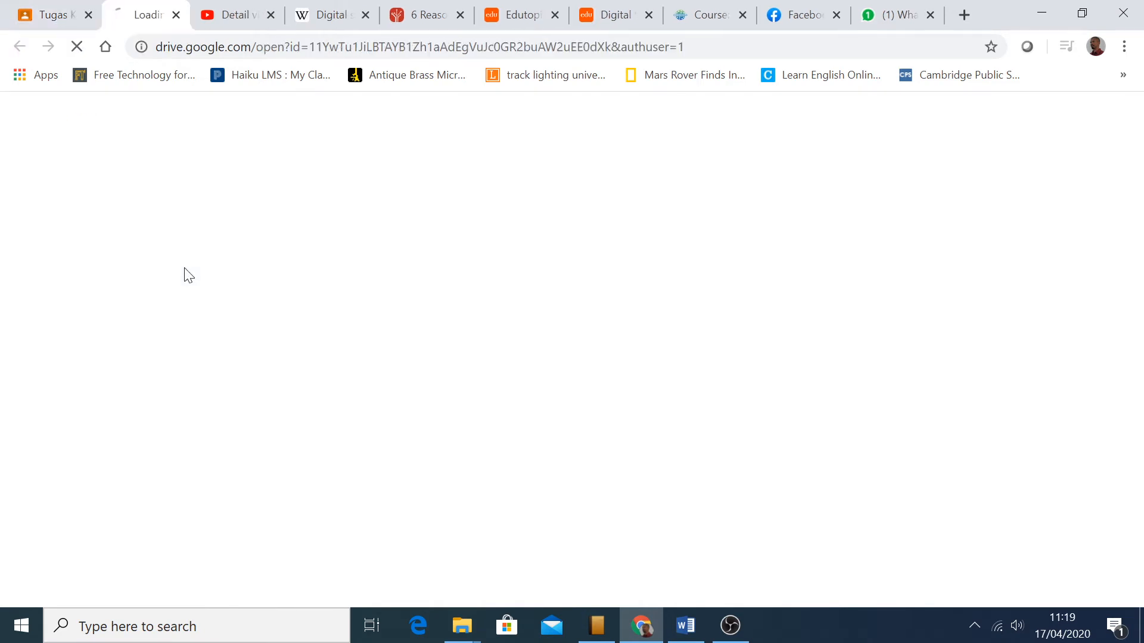
Return to the assignment, dismiss the sharing notice and replace the instructions with "Pelajari power point tentang digital storytelling".
click(49, 23)
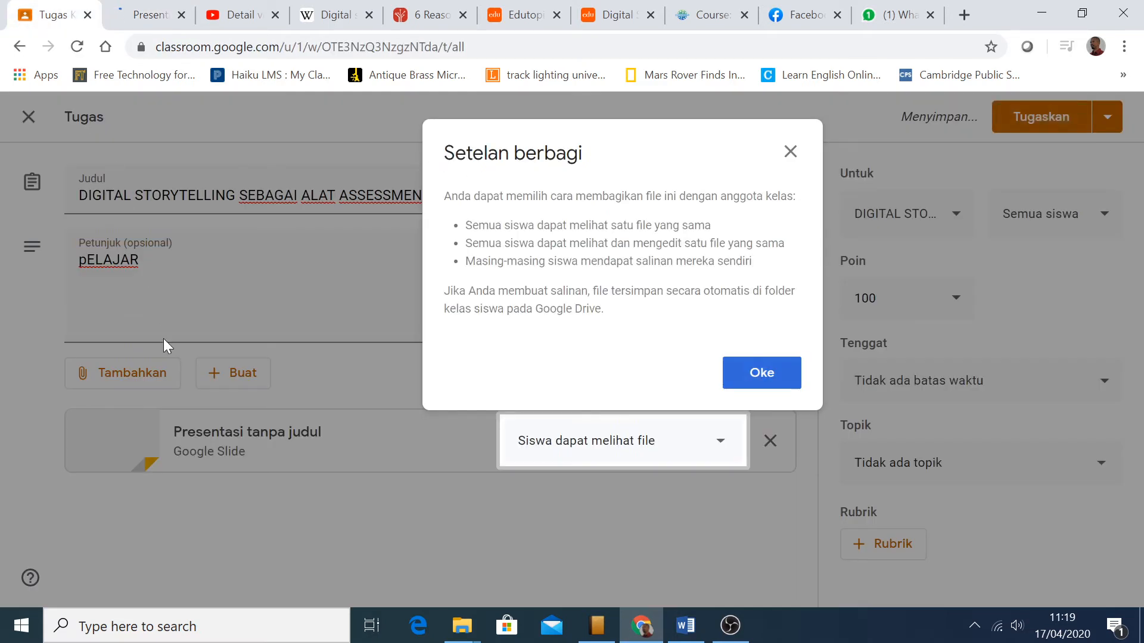
click(791, 153)
drag(139, 260, 37, 271)
text(Pelaja)
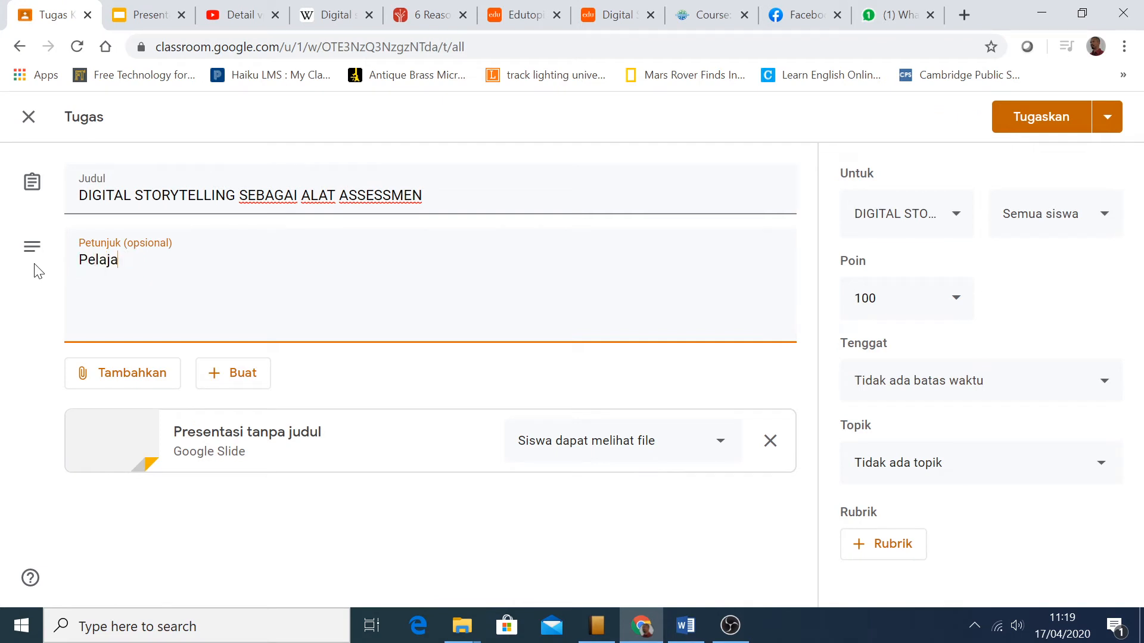
text(ri power)
text( te)
text(p)
text(oint tentang dig)
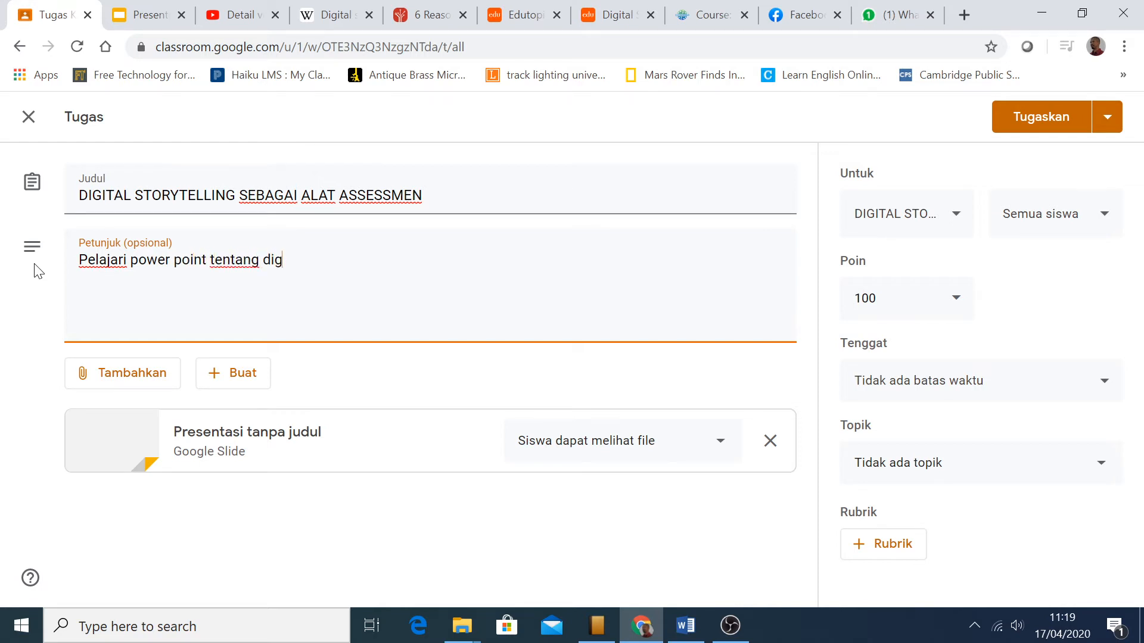
text(ital storytelling)
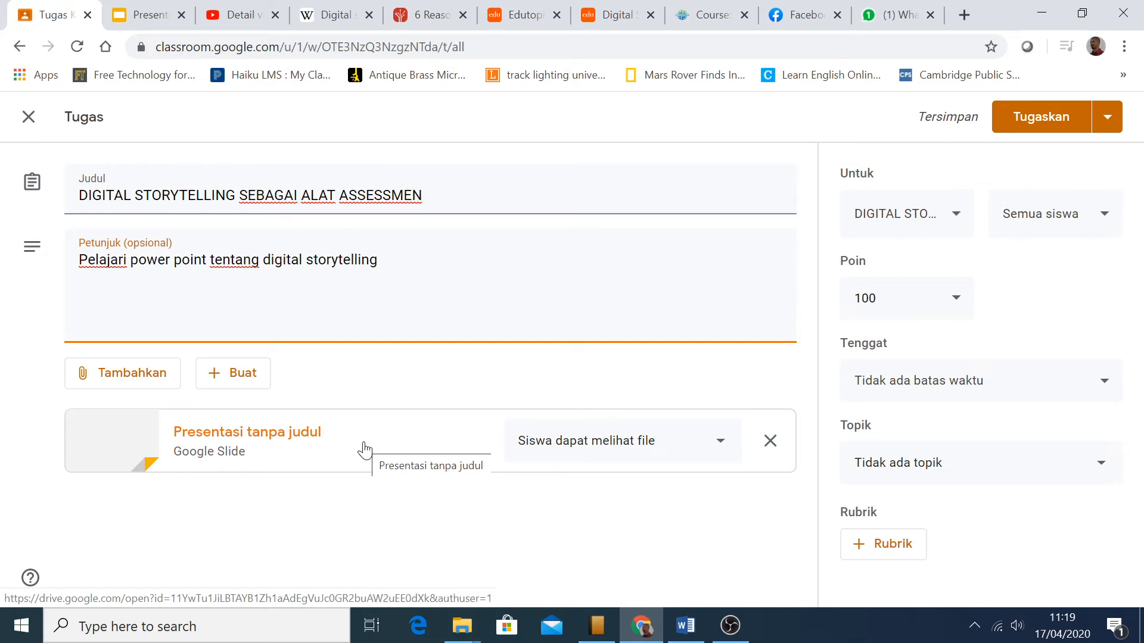
Attach a new Google document to the assignment and set its due date to 1 Mei 2020.
click(215, 378)
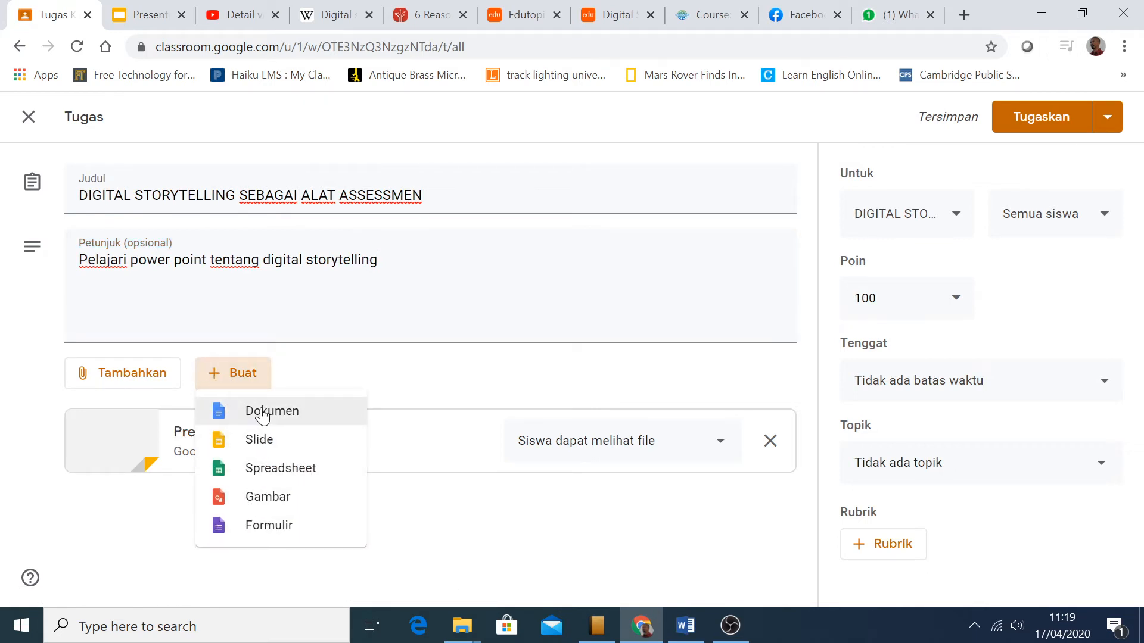
click(319, 414)
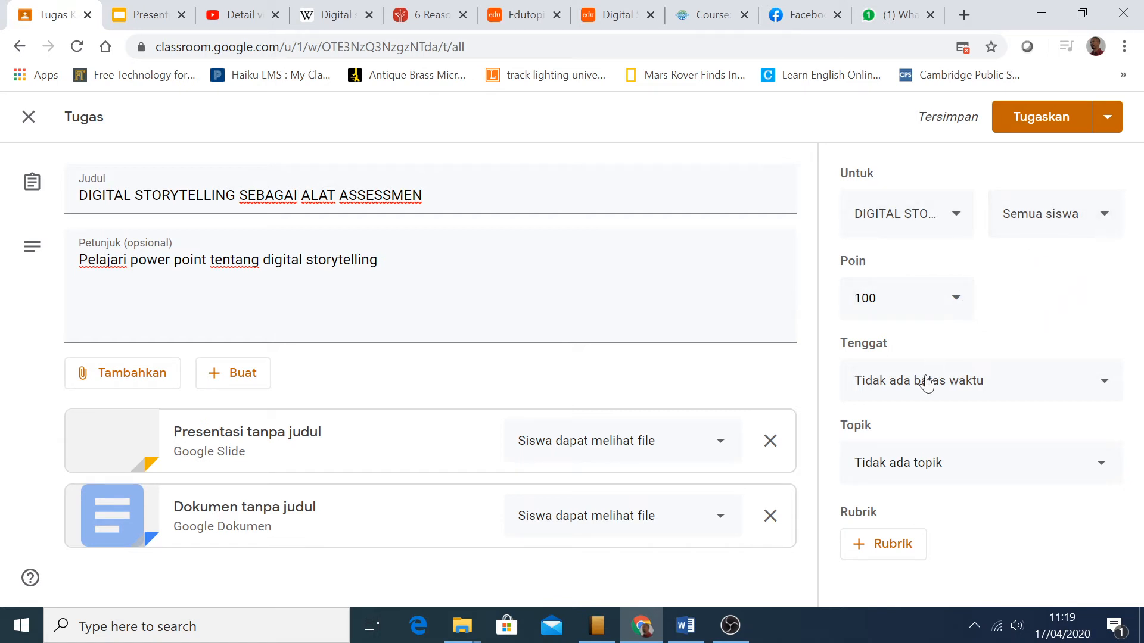
click(1105, 386)
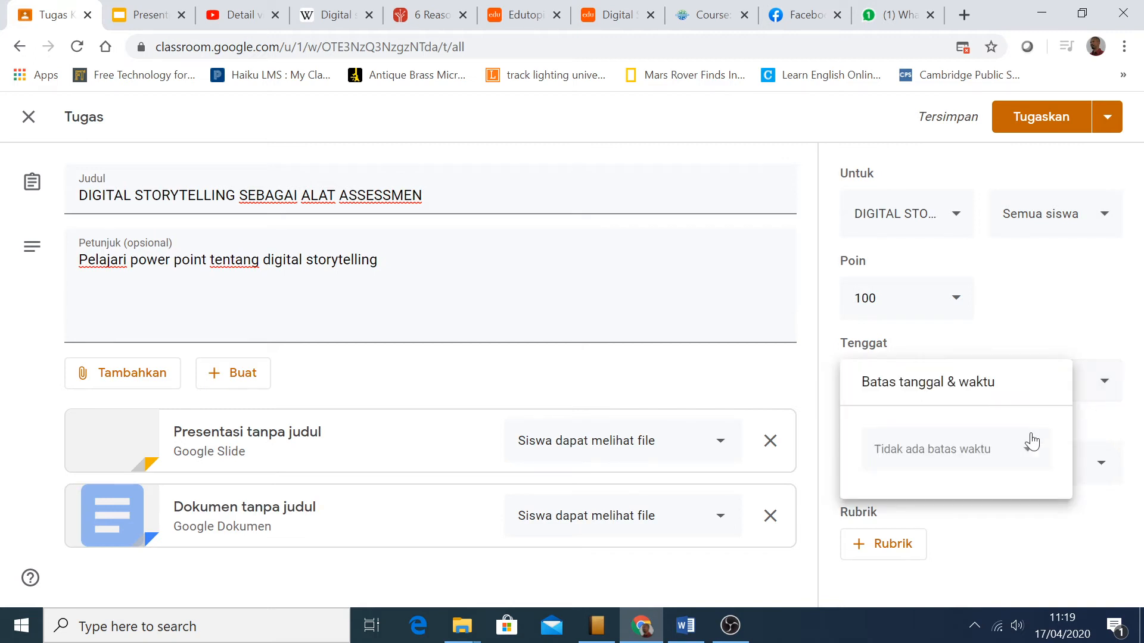
click(1000, 451)
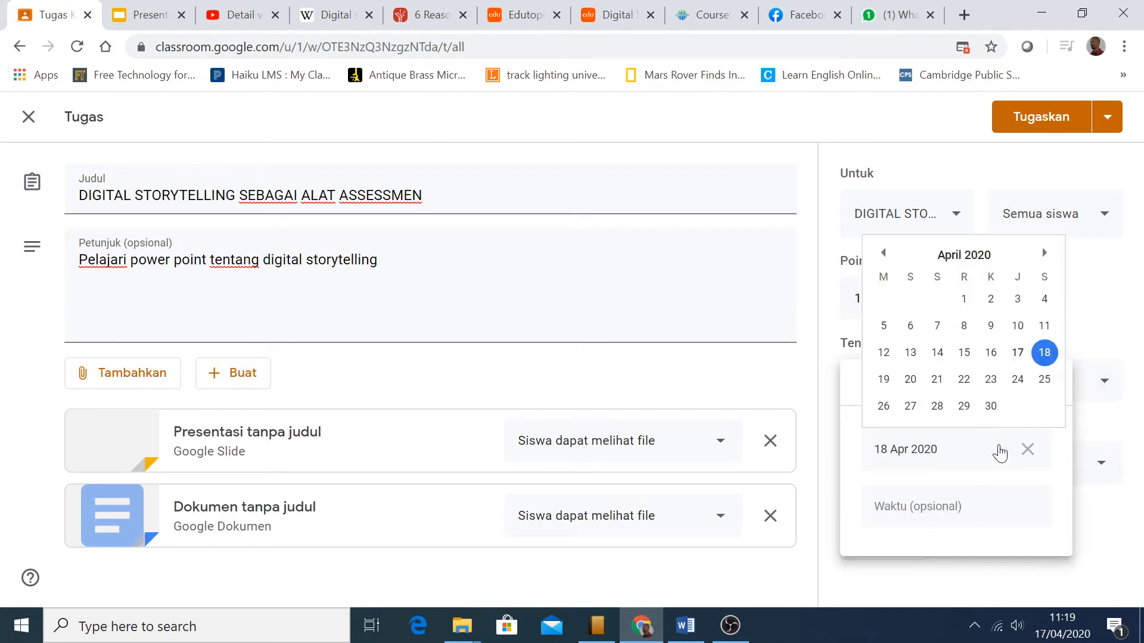
click(1045, 254)
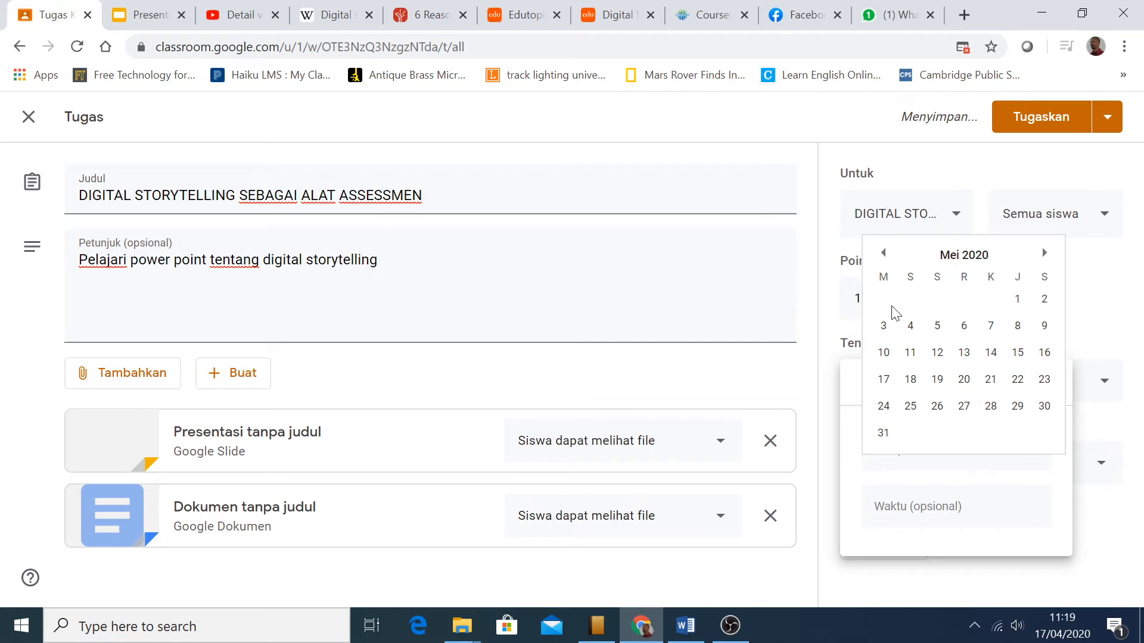
click(1017, 299)
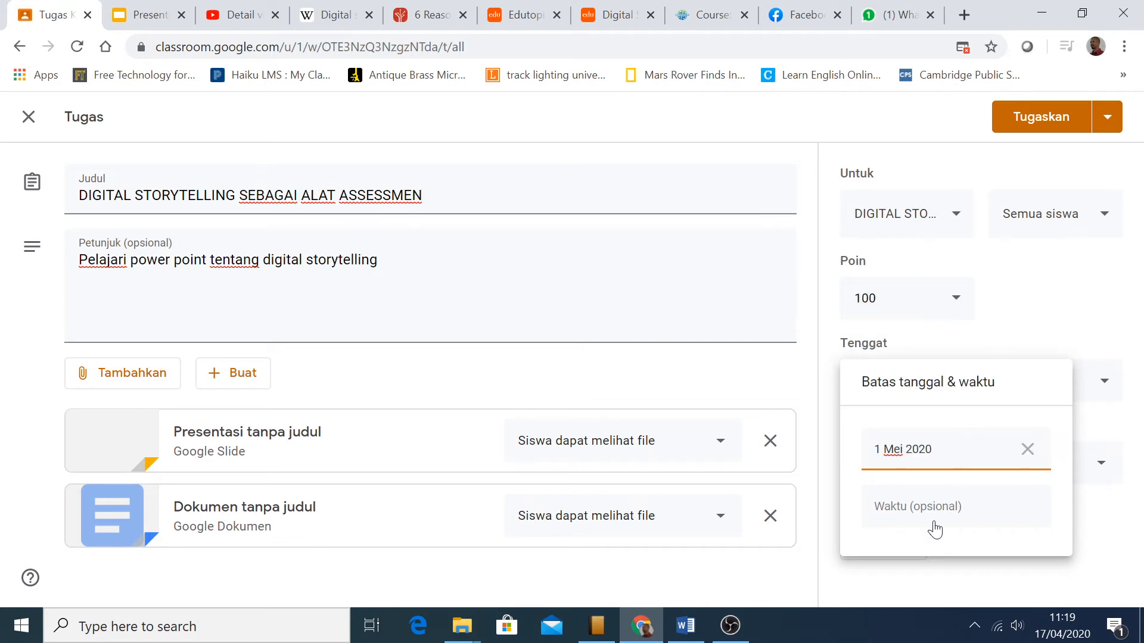
click(1088, 507)
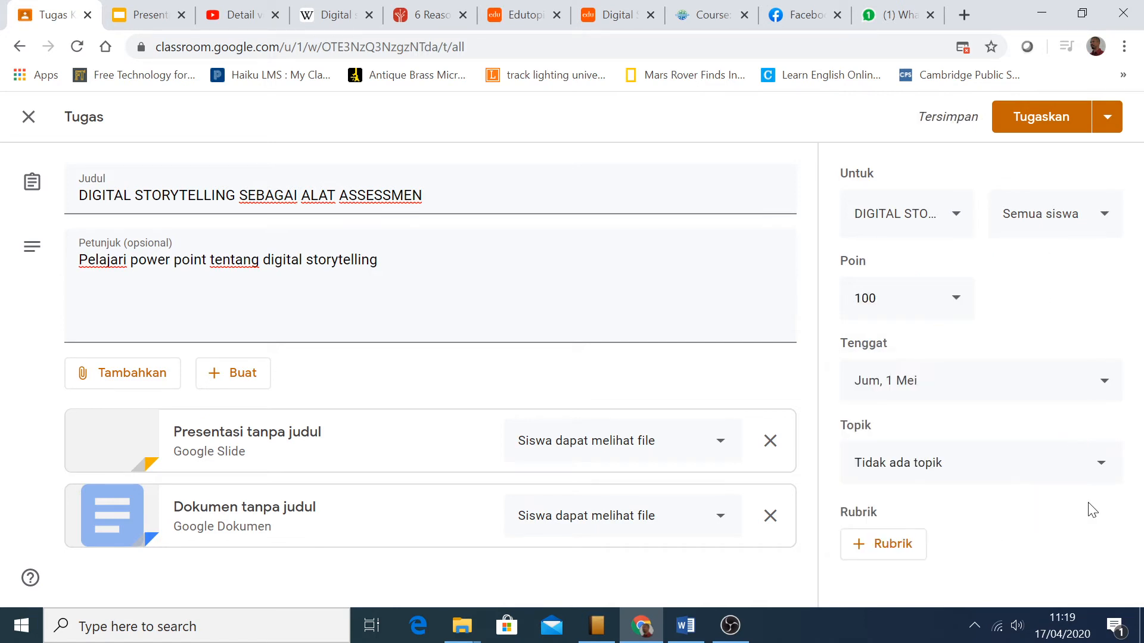
Create the topic "digital storytelling sebagai alat evaluasi" for the assignment.
click(1095, 468)
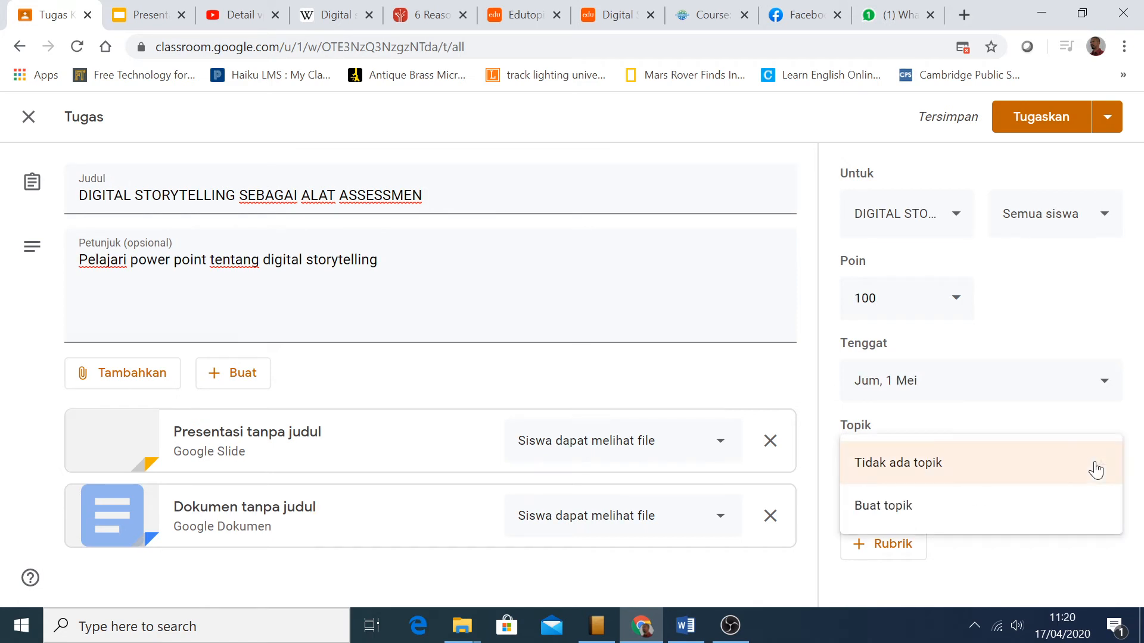
click(914, 512)
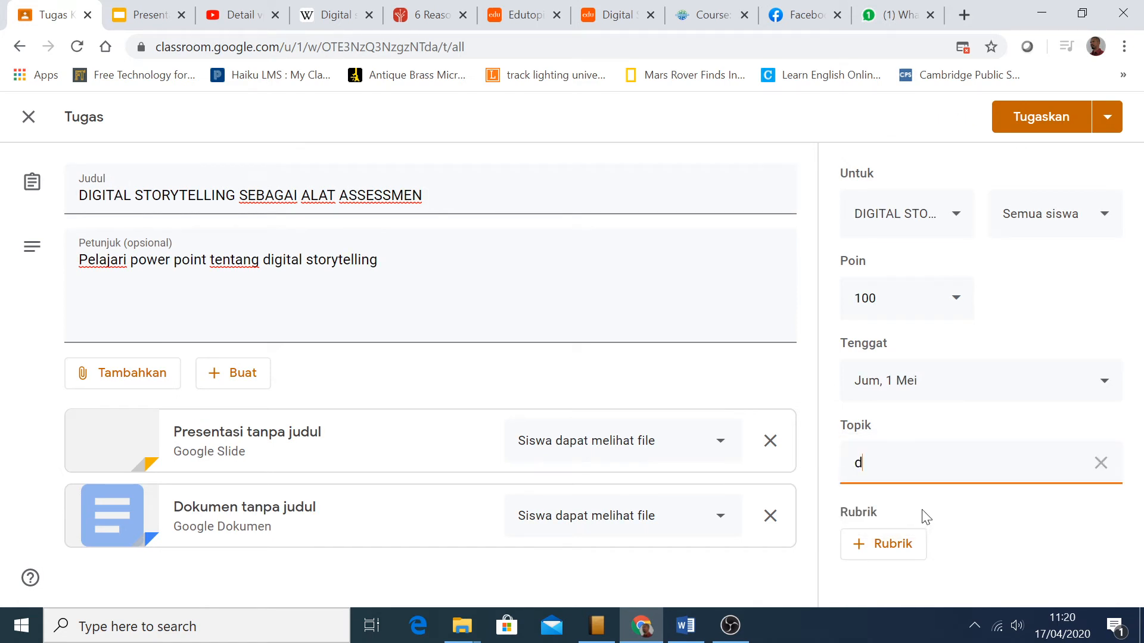
text(digital storytelli)
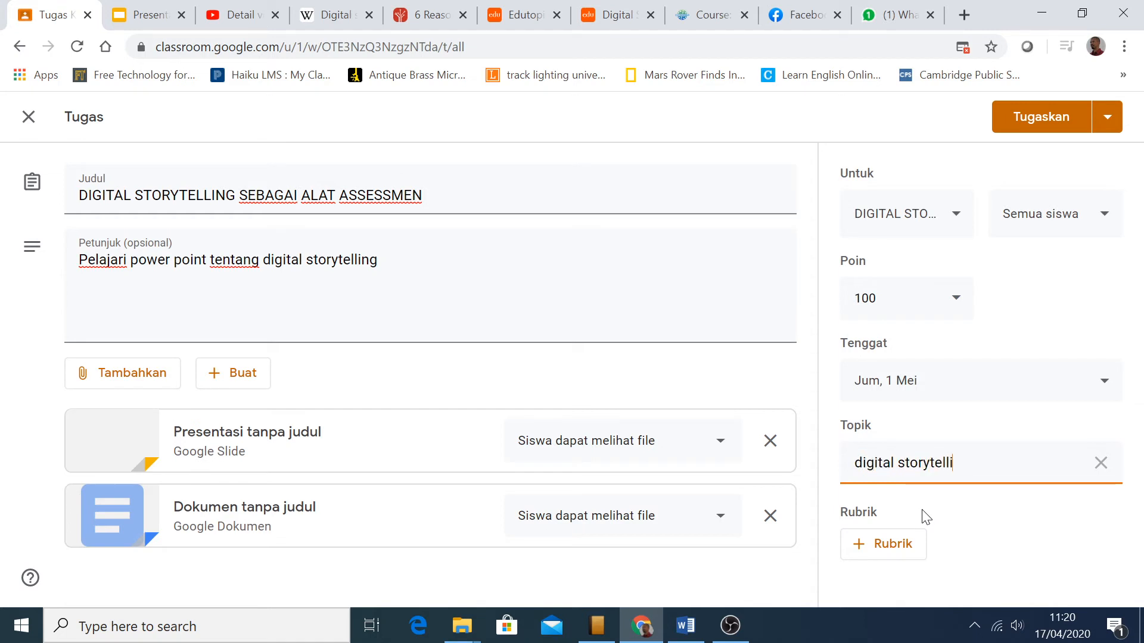
text(ng sebagai alat e)
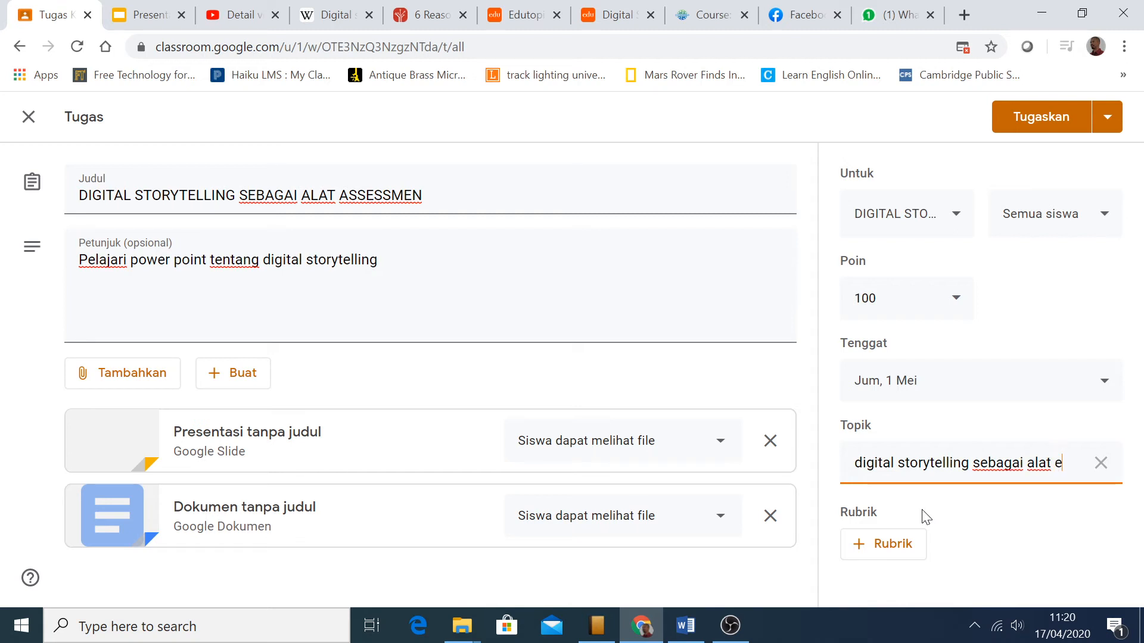
text(valuasi)
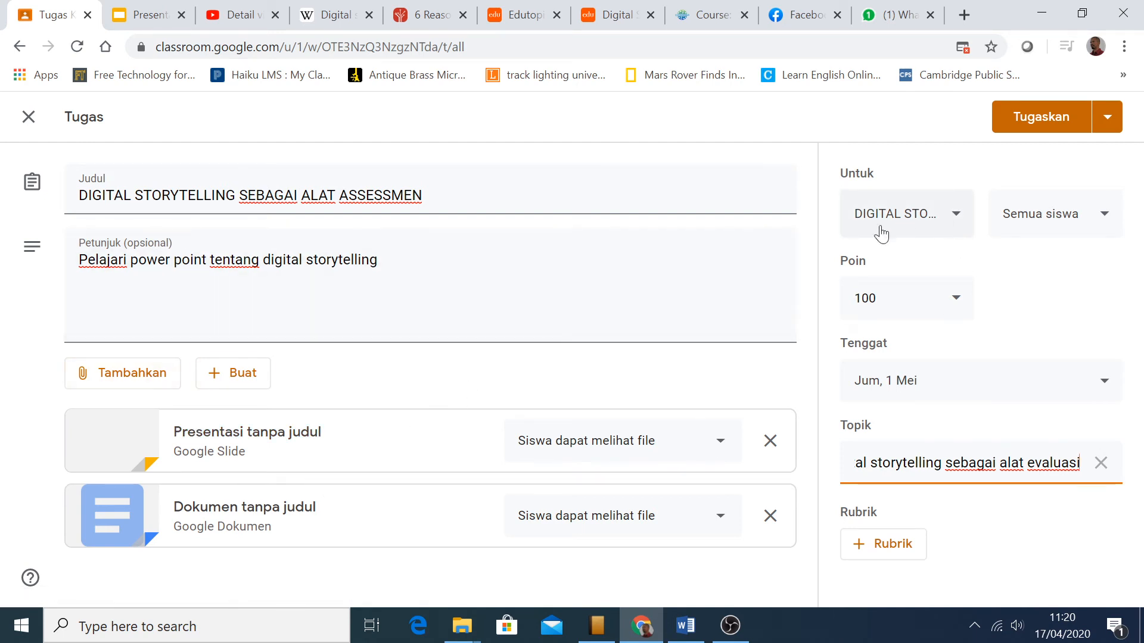
Schedule the assignment to be posted on 20 Apr 2020 at 08.00.
click(1106, 117)
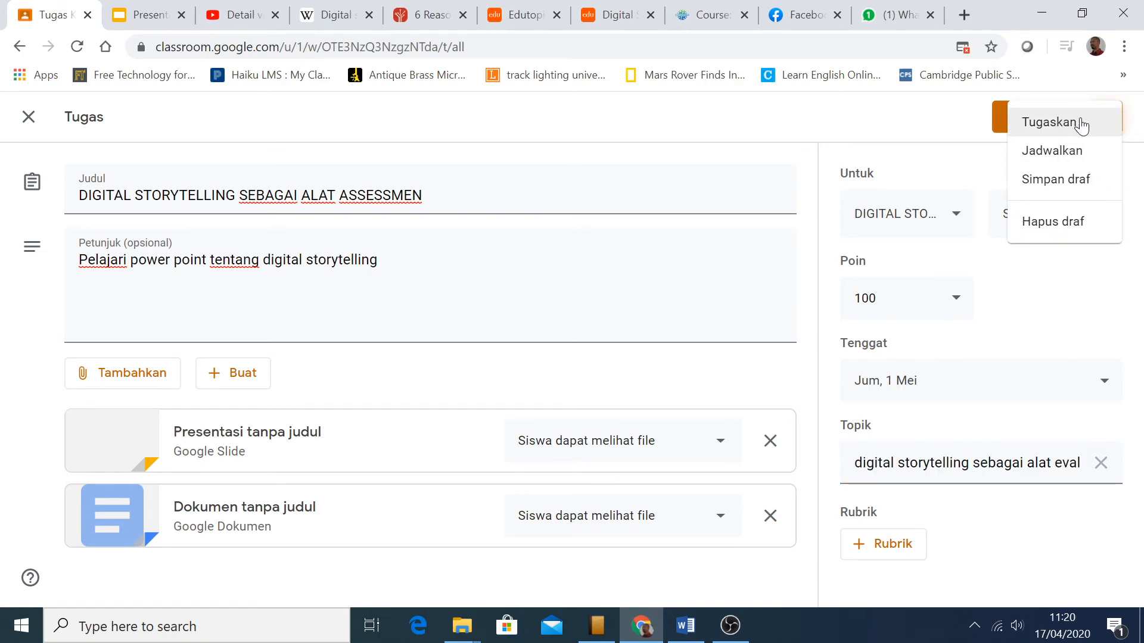
click(938, 126)
click(1107, 125)
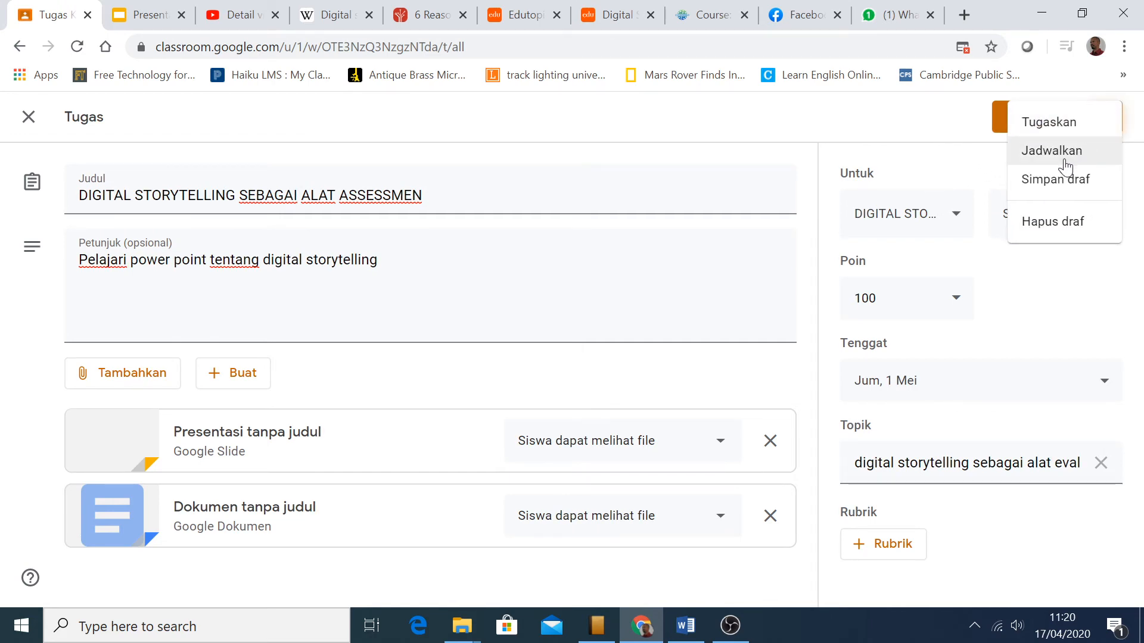
click(1067, 153)
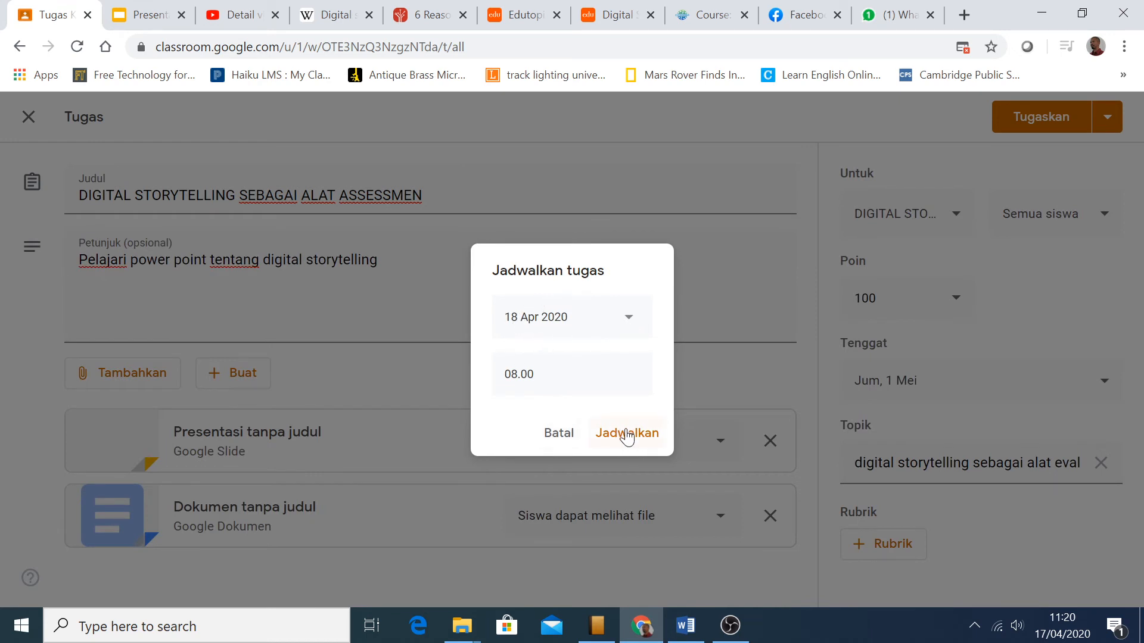
click(630, 318)
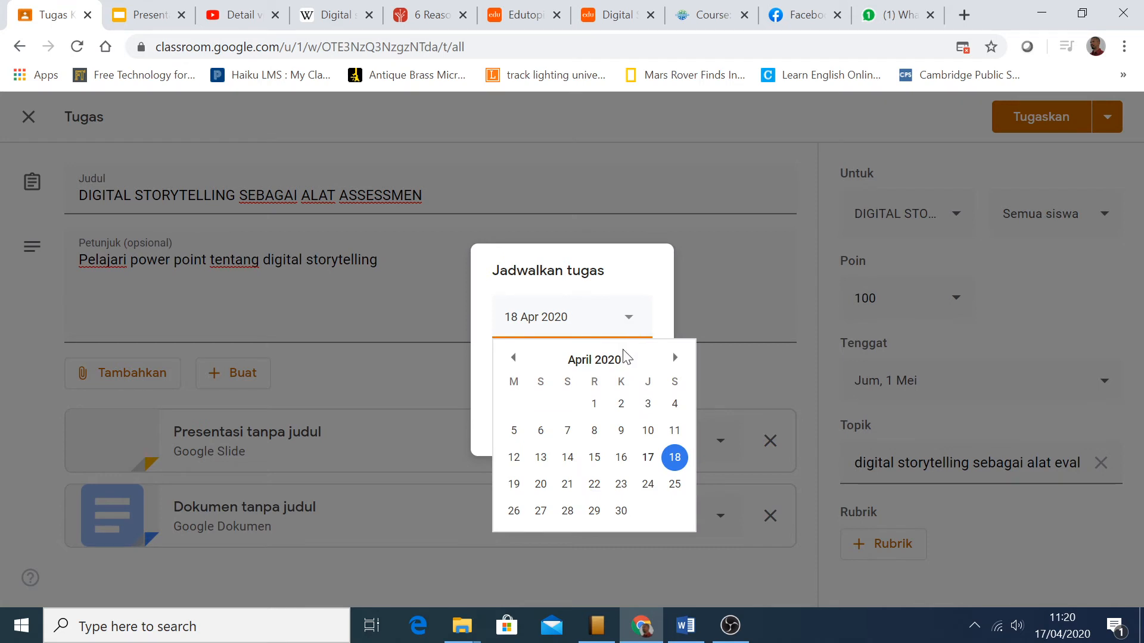
click(542, 485)
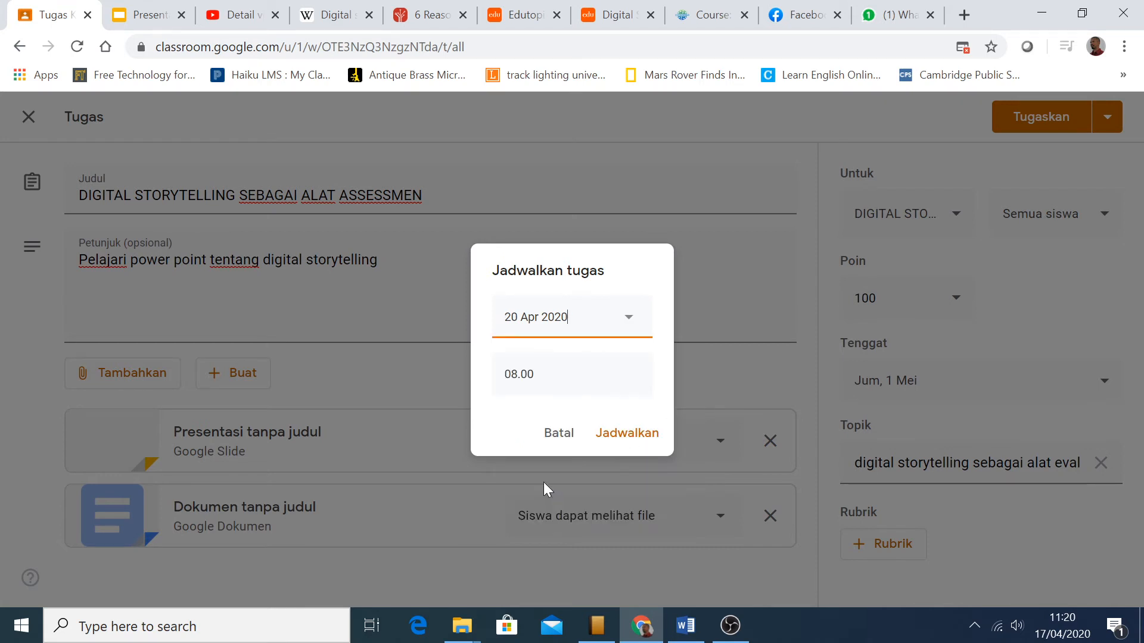
click(612, 435)
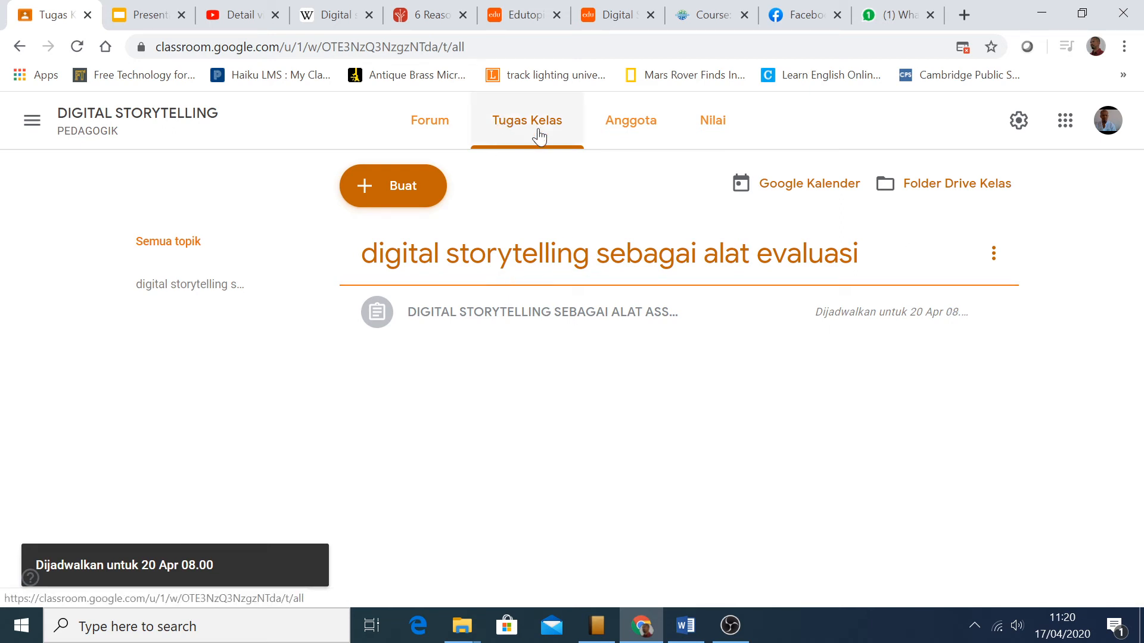
Open a new quiz assignment, review the file types that can be created for it, and close it.
click(370, 189)
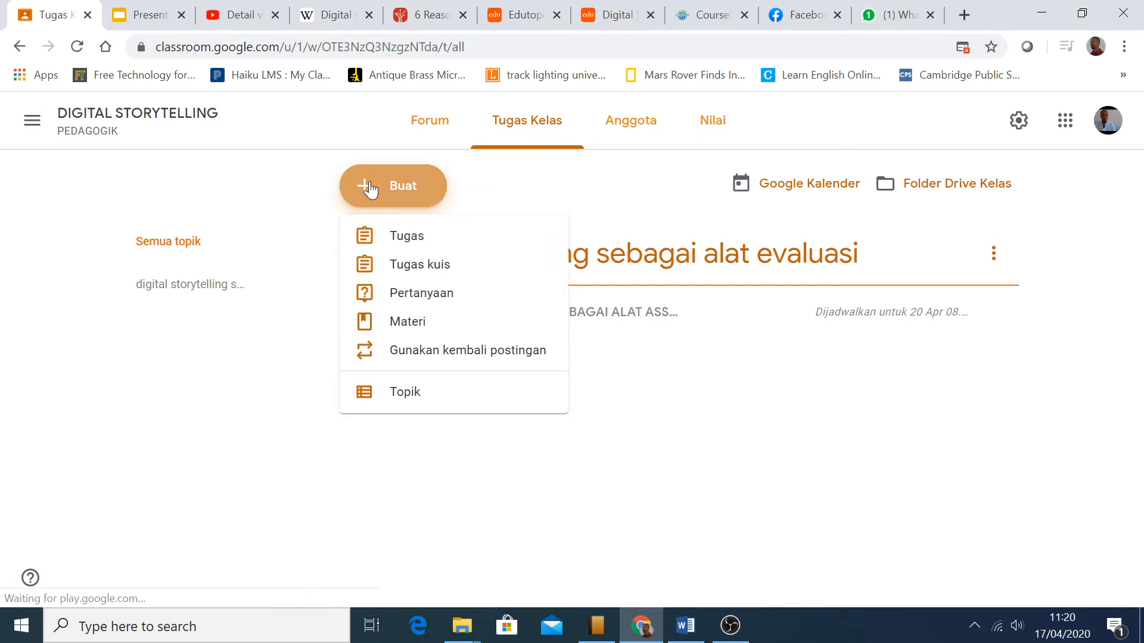
click(383, 268)
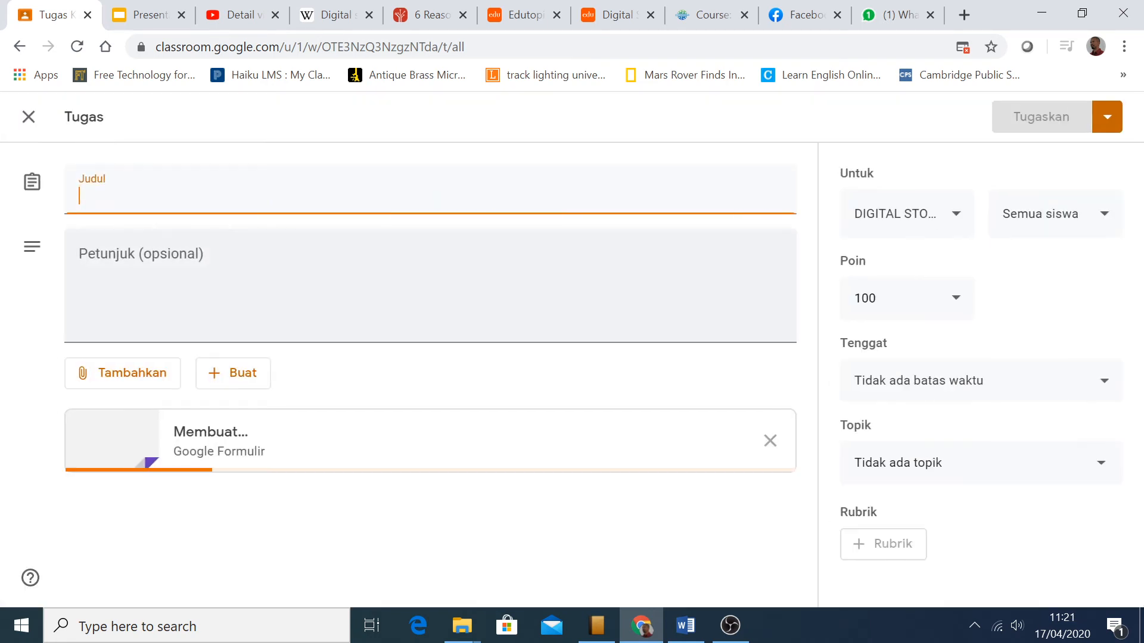
click(208, 376)
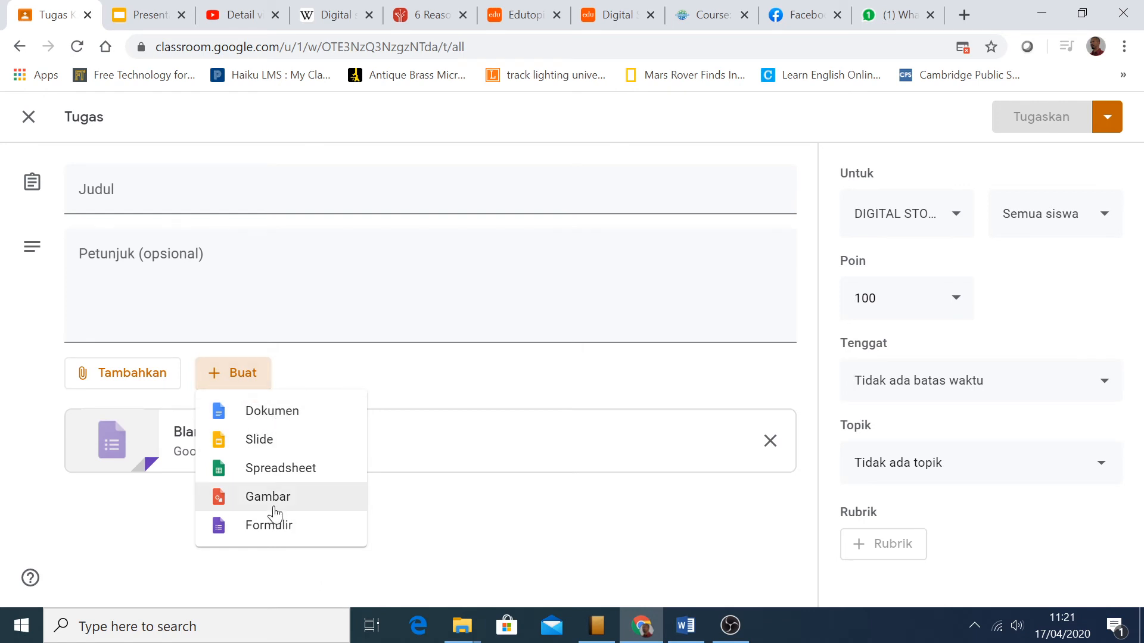
click(327, 376)
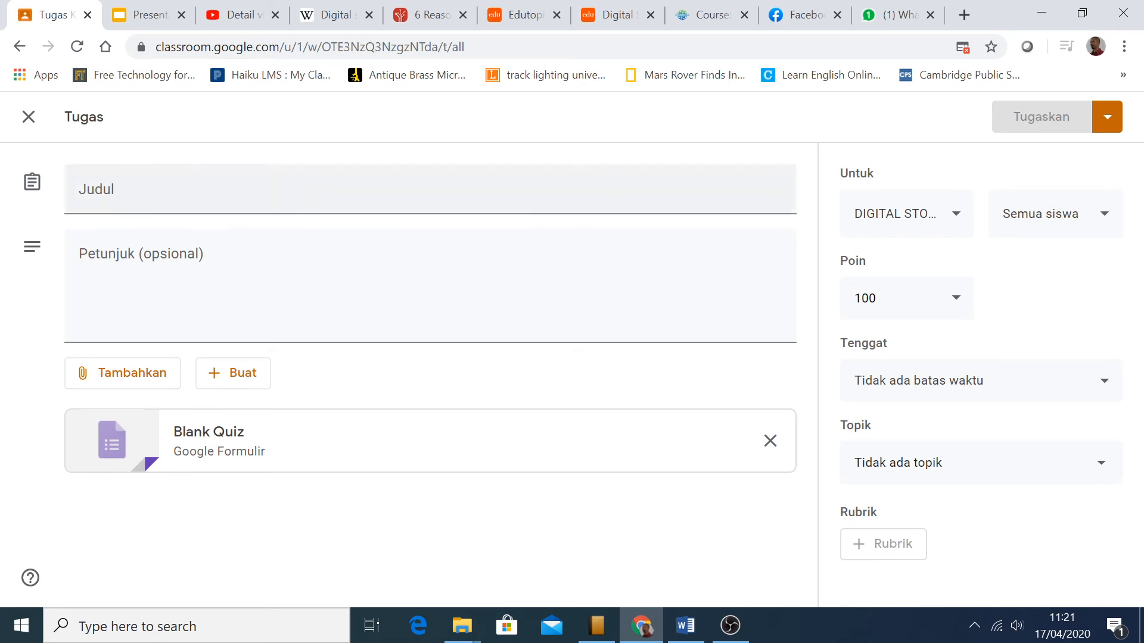
click(28, 116)
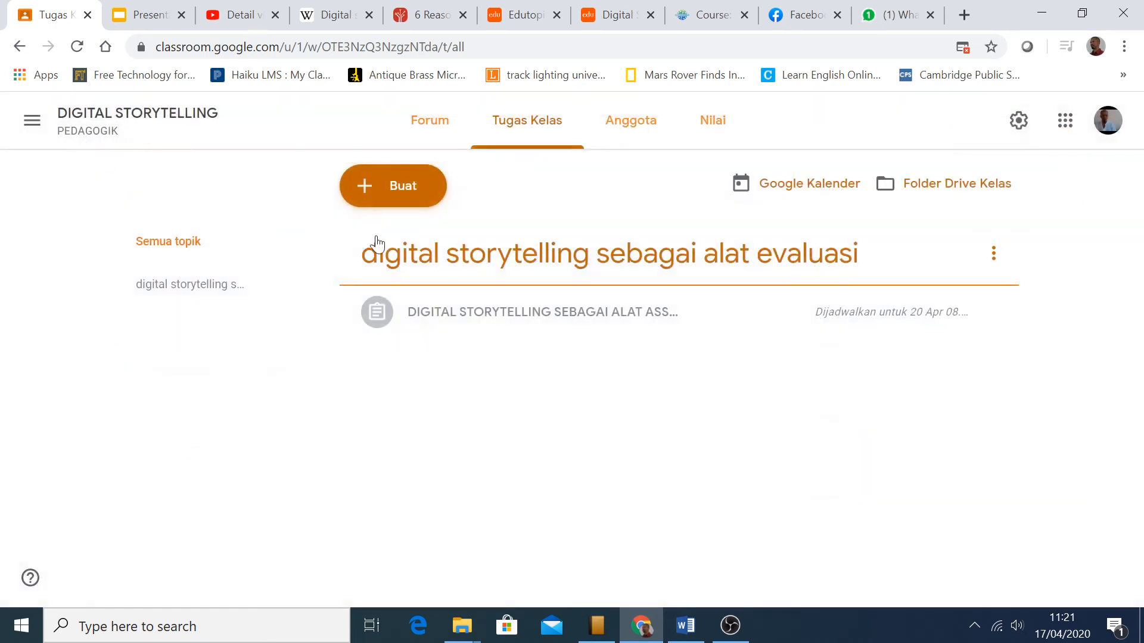
Start a new question reading "apa pendapat anda bila digital storytelling digunakan sebagai alat evaluasi untuk semua topik biologi?".
click(380, 186)
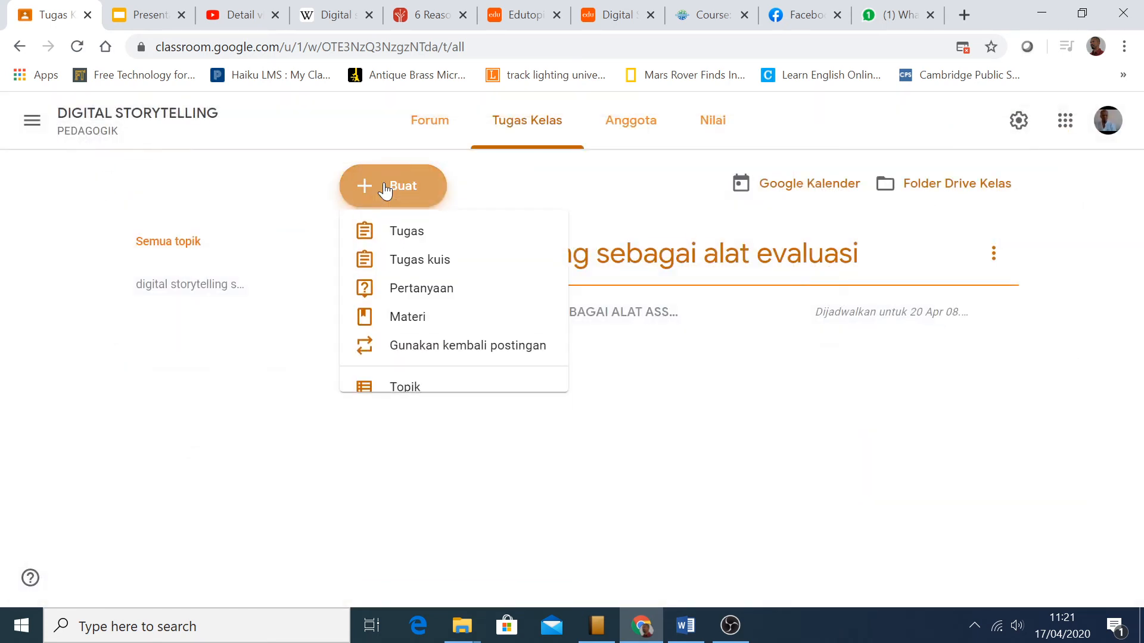
click(394, 295)
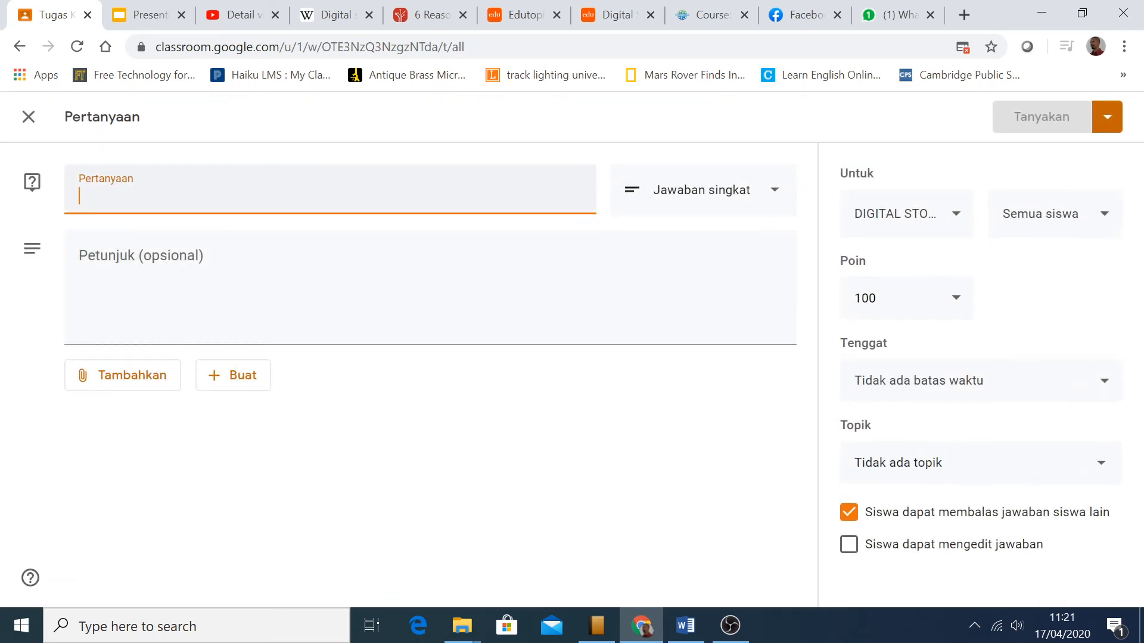
text(Mengepa)
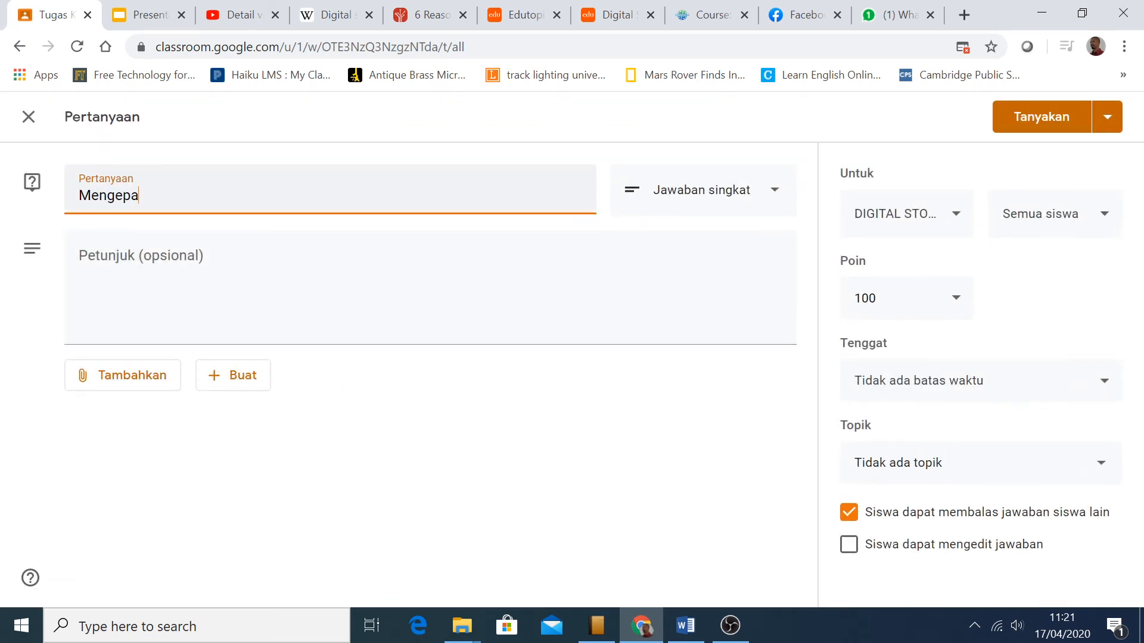
key(BackSpace)
key(BackSpace)
key(BackSpace)
key(BackSpace)
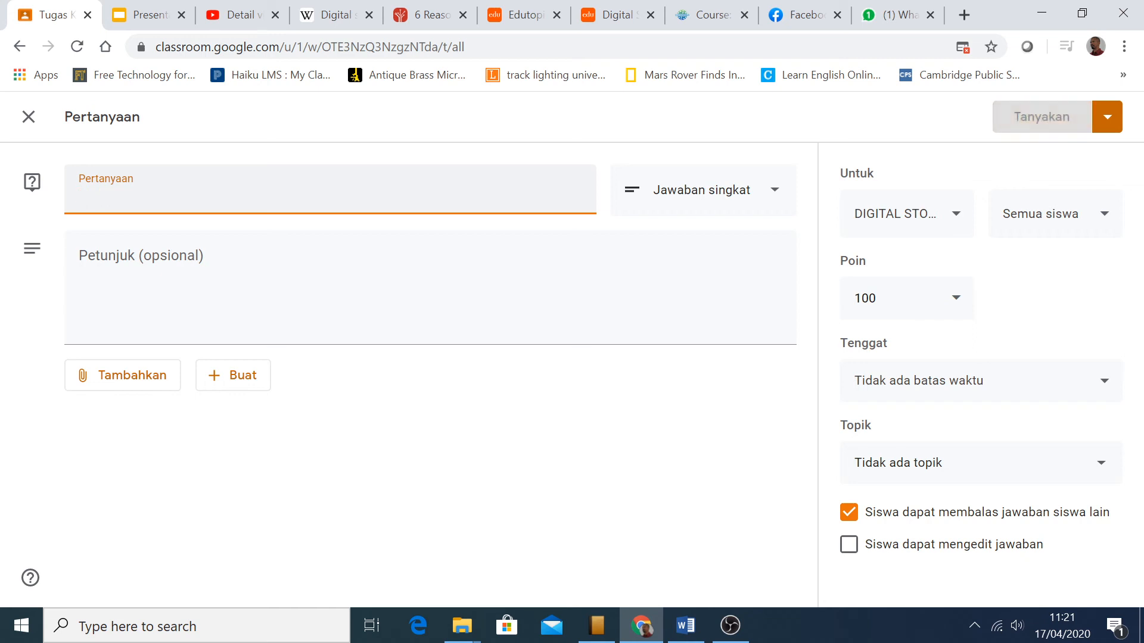
text(apa pendapa)
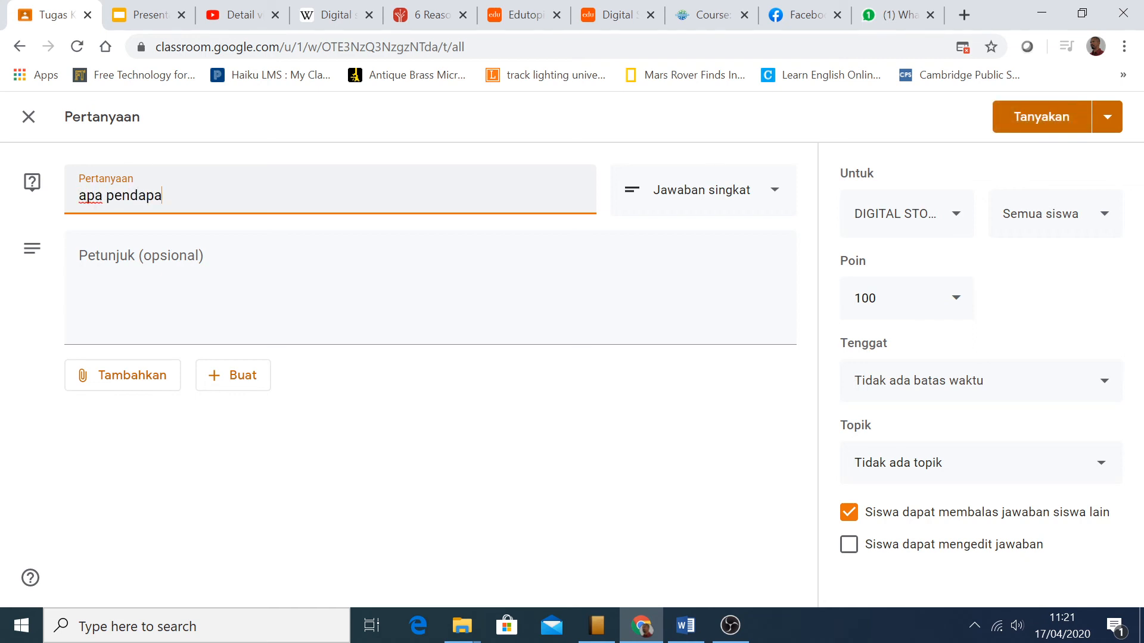
text(t anda bila g)
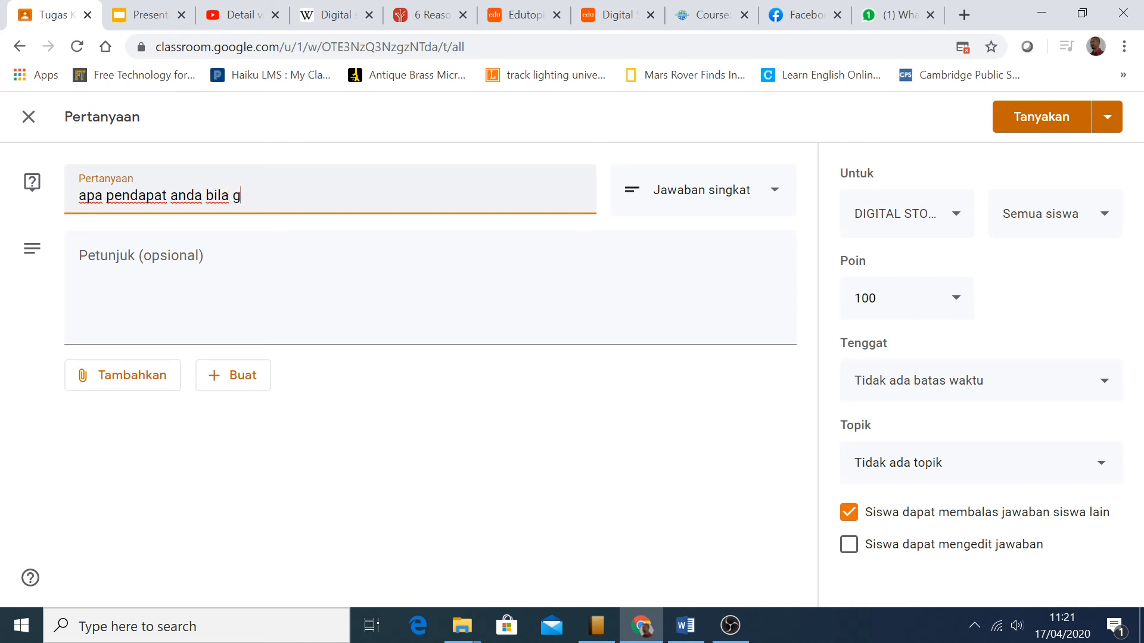
text(=digi)
key(BackSpace)
key(BackSpace)
key(BackSpace)
key(BackSpace)
key(BackSpace)
key(BackSpace)
text(digital storytelling digunakan seba)
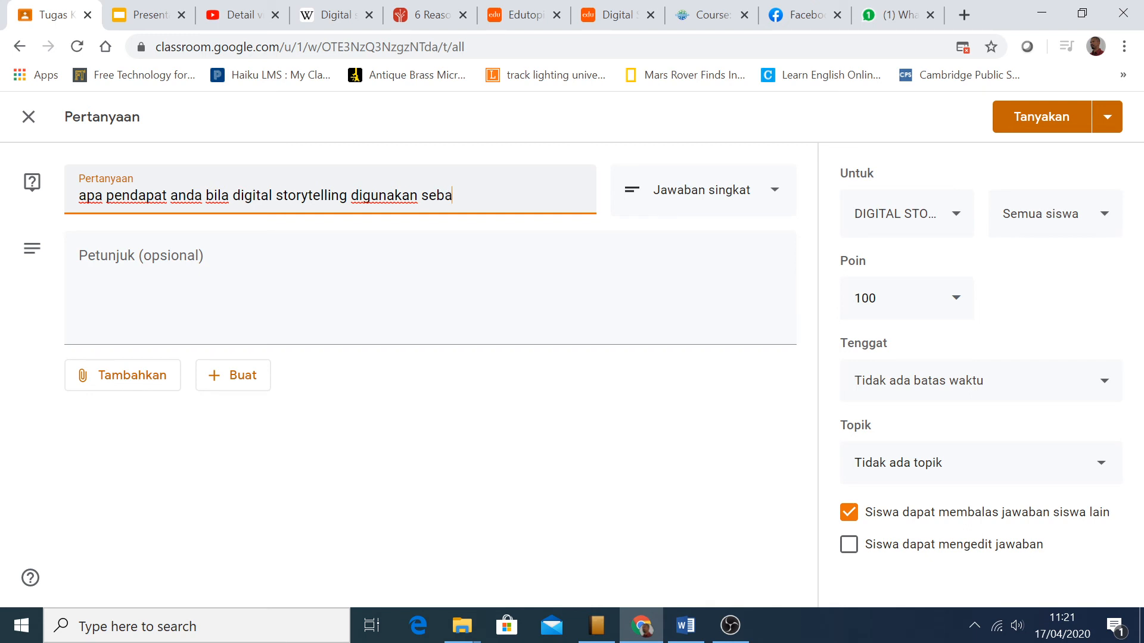
text(gai alat evaluasi )
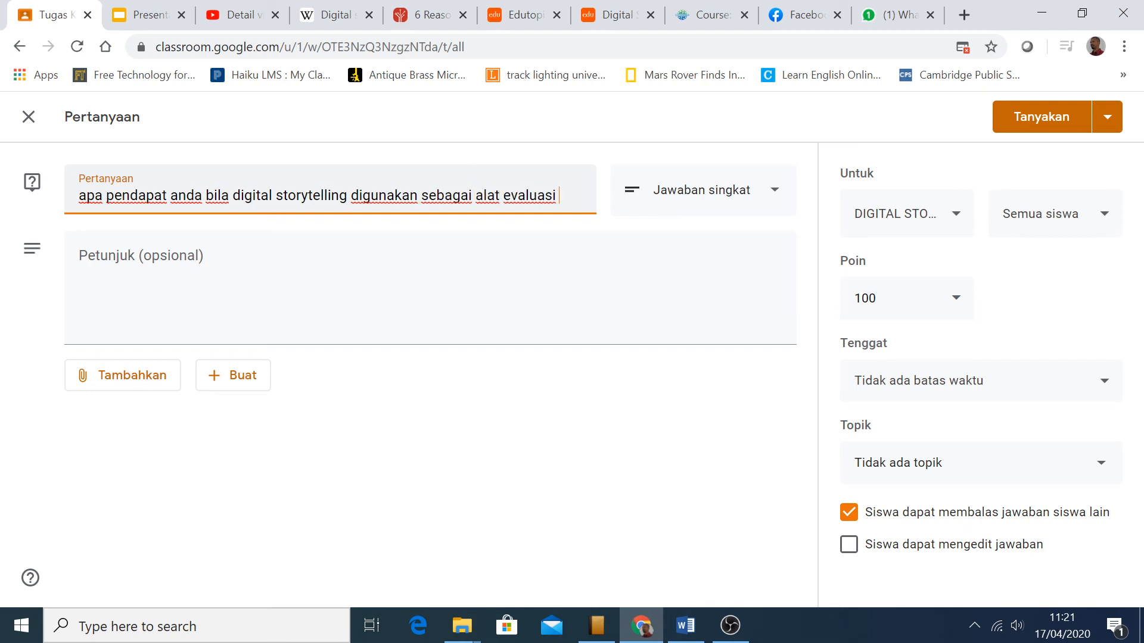
text(untuk semua topik biologi? bd)
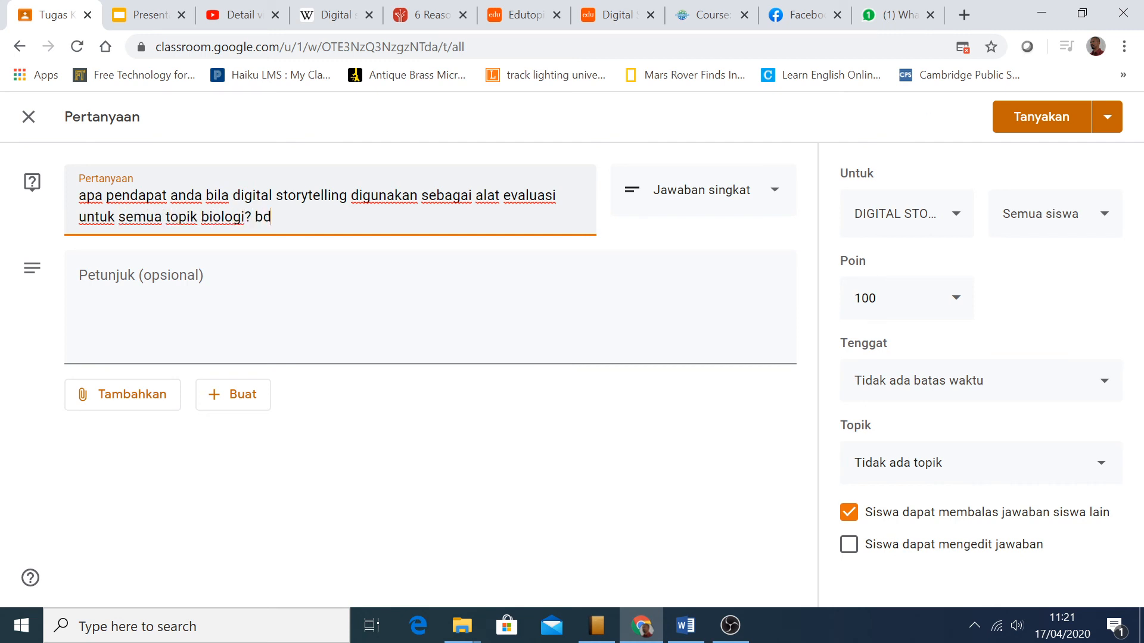
Replace the stray "bd" at the end of the question with "jelaskan pendapat!".
key(BackSpace)
key(BackSpace)
text(jelaskan pendapat)
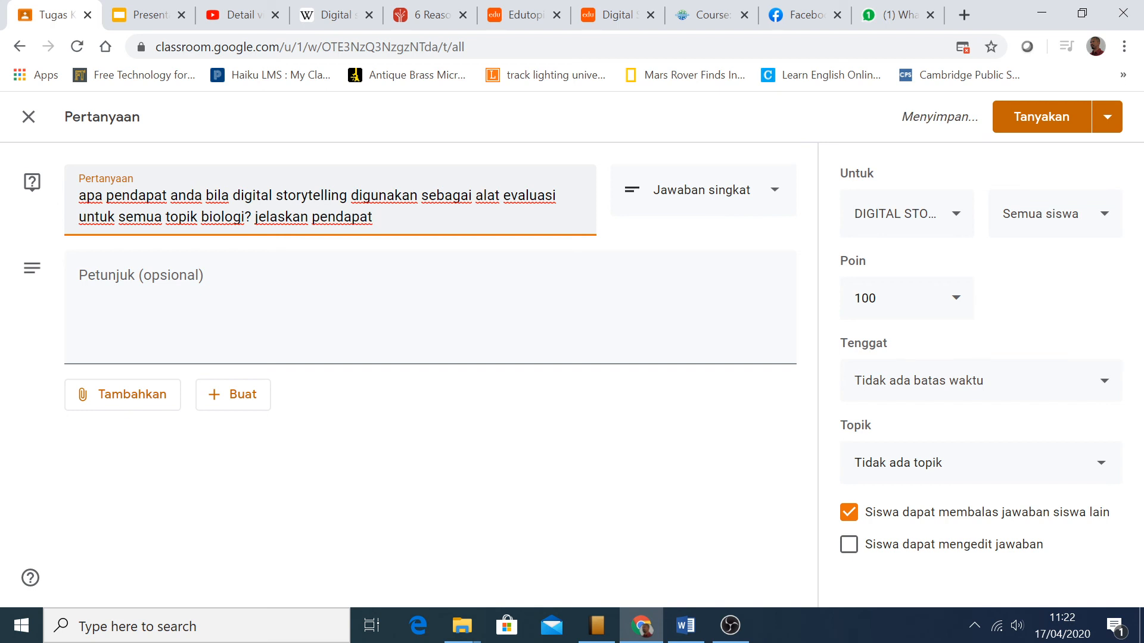
text(!)
Schedule the question to be posted on 22 Apr 2020 at 08.00.
click(1110, 117)
click(1063, 157)
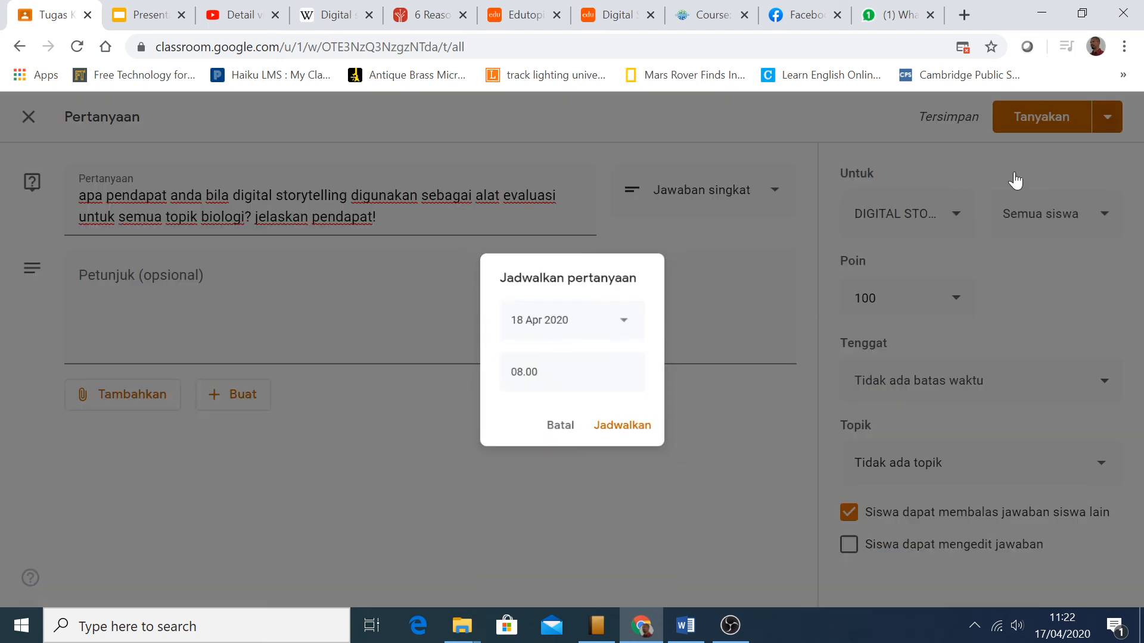
click(627, 318)
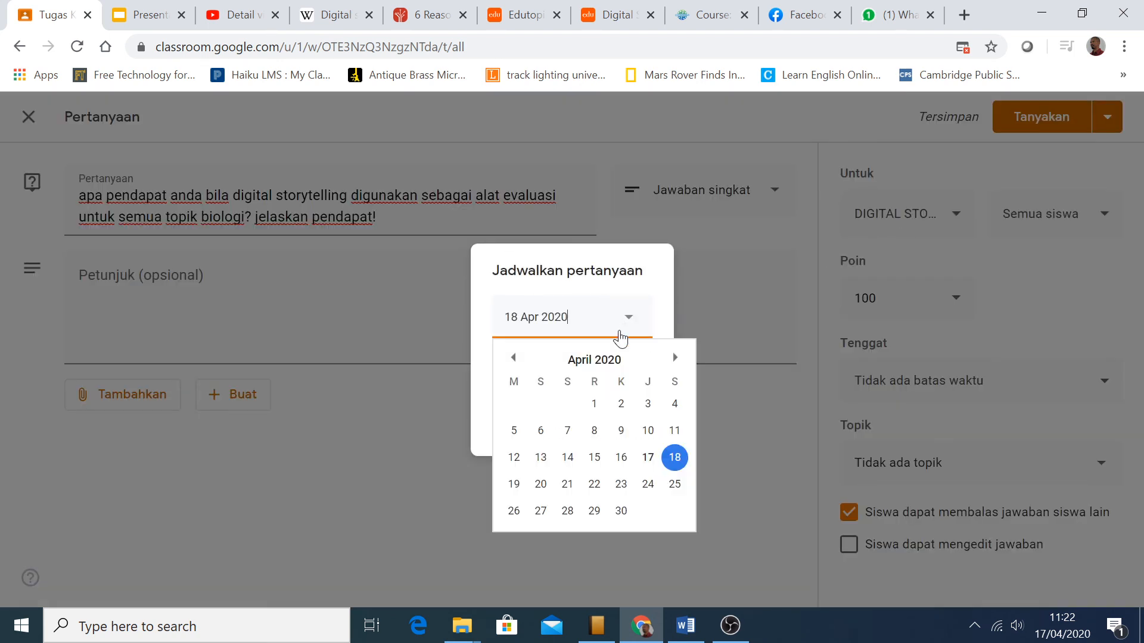
click(594, 483)
click(624, 438)
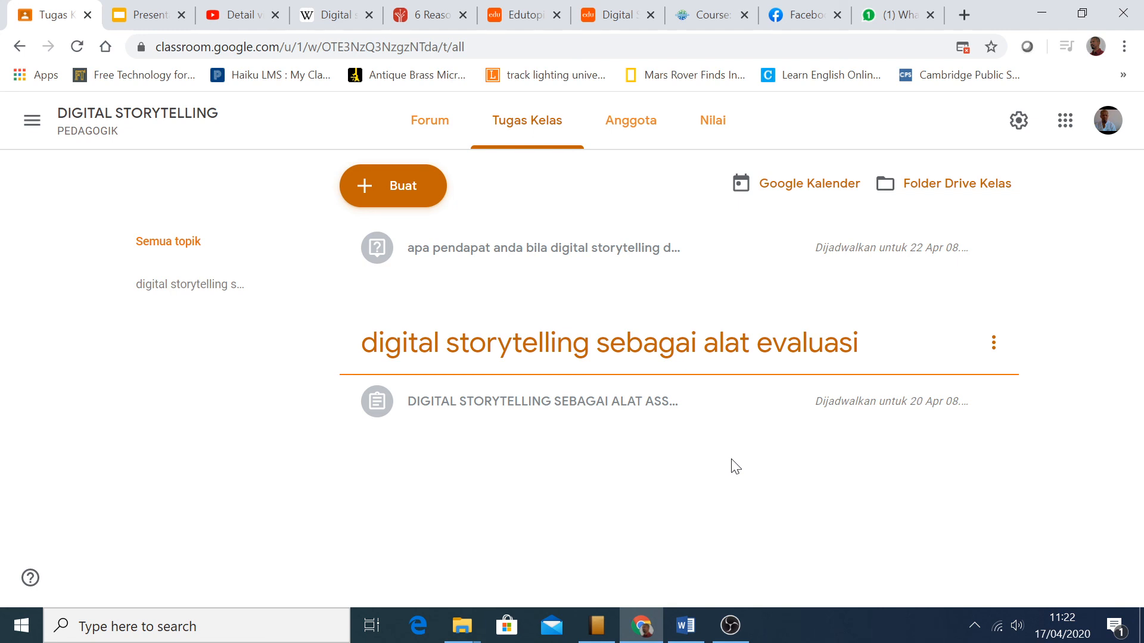
Open a new material post, review its options for creating files and adding attachments, and close it without posting.
click(367, 188)
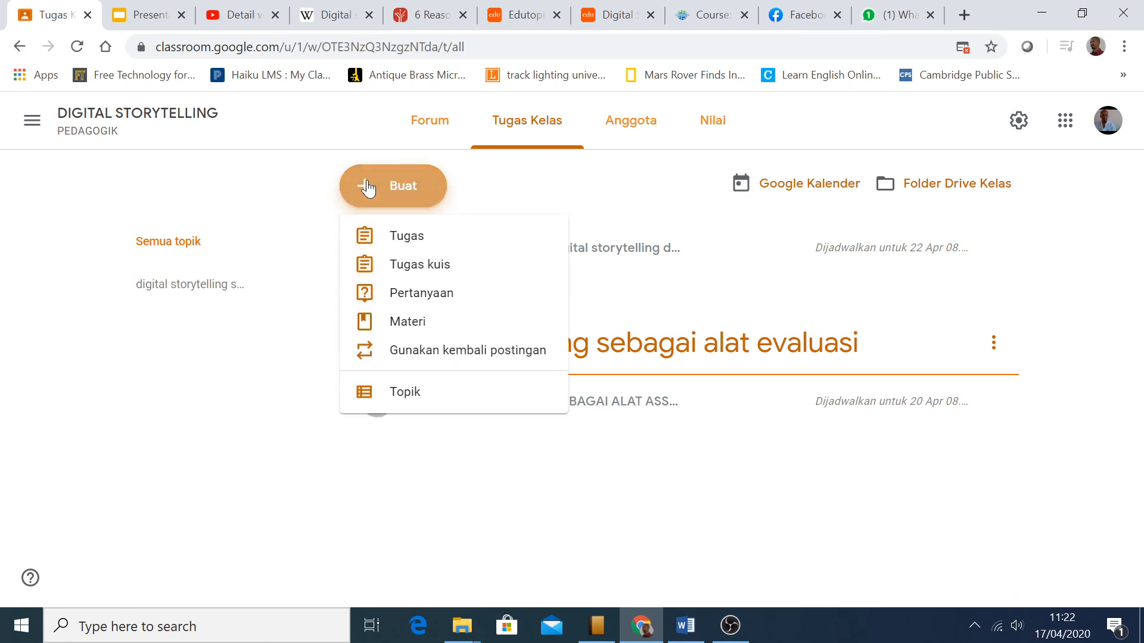
click(405, 325)
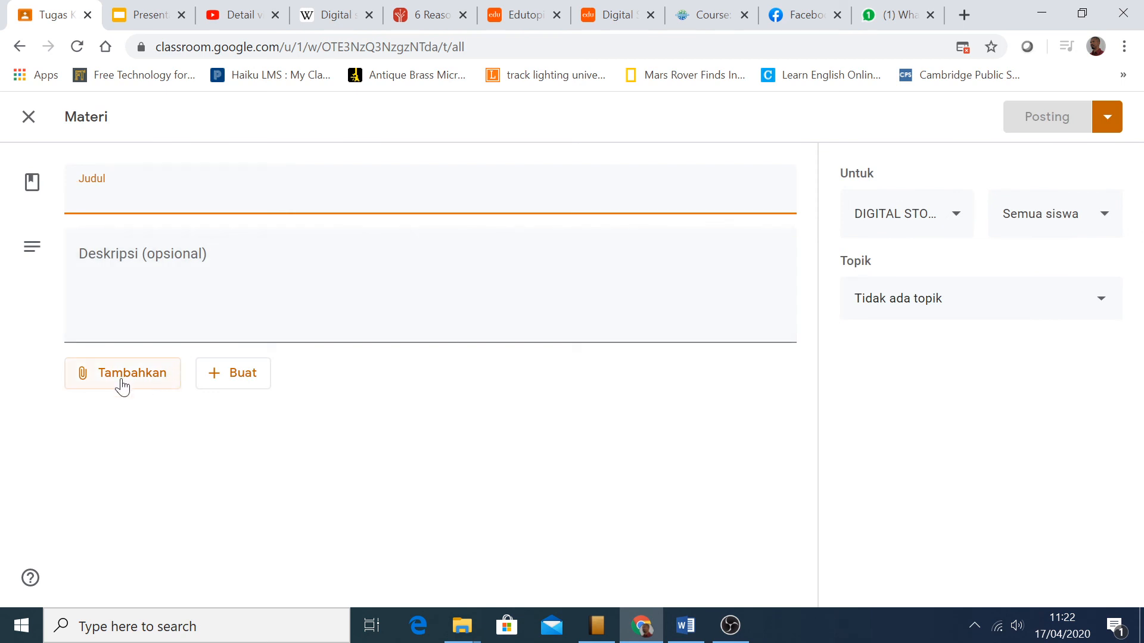
click(216, 375)
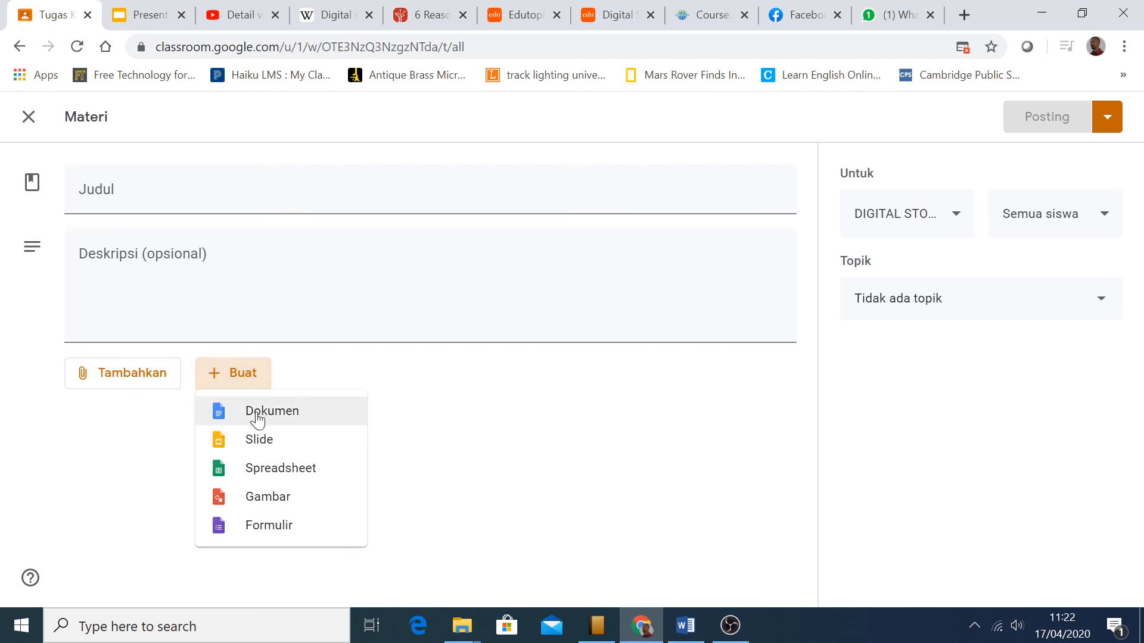
click(121, 383)
click(123, 375)
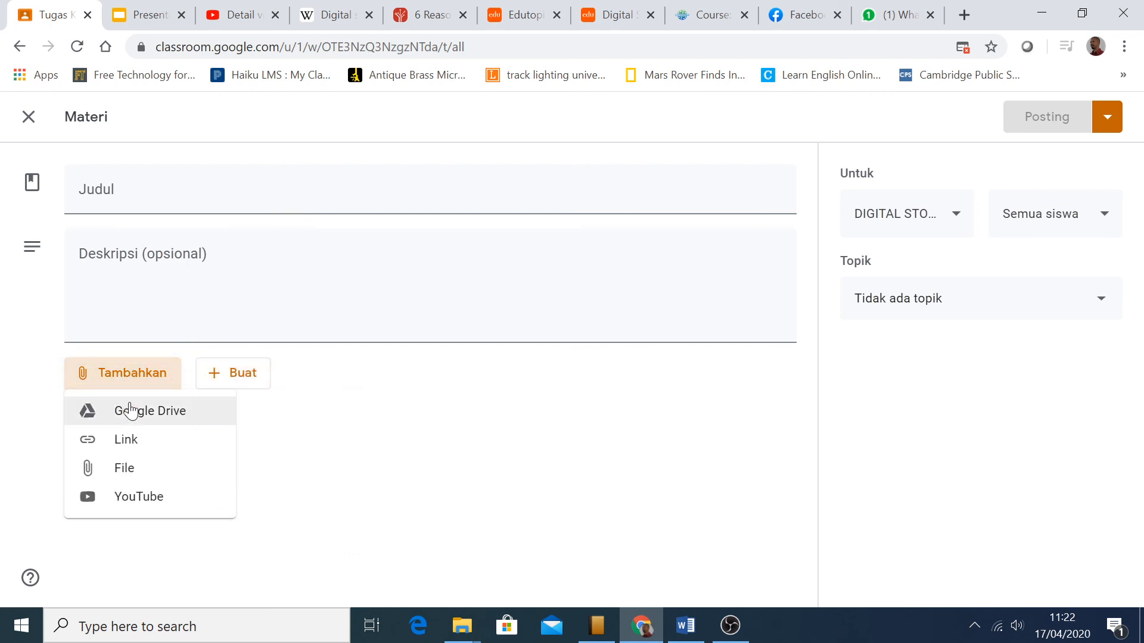
click(474, 414)
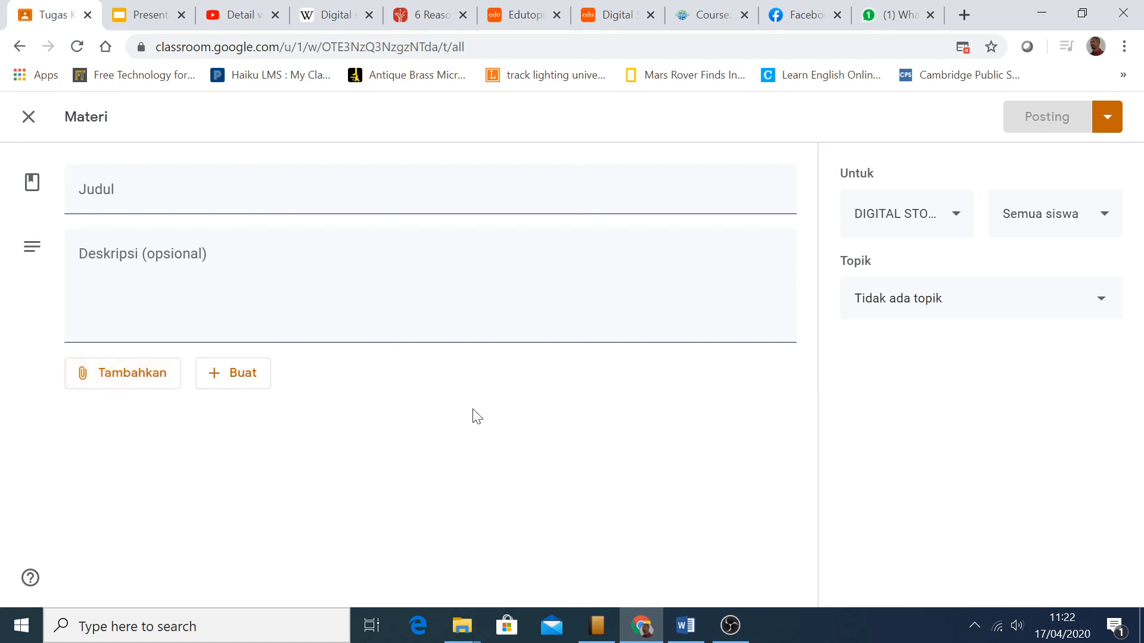
click(28, 119)
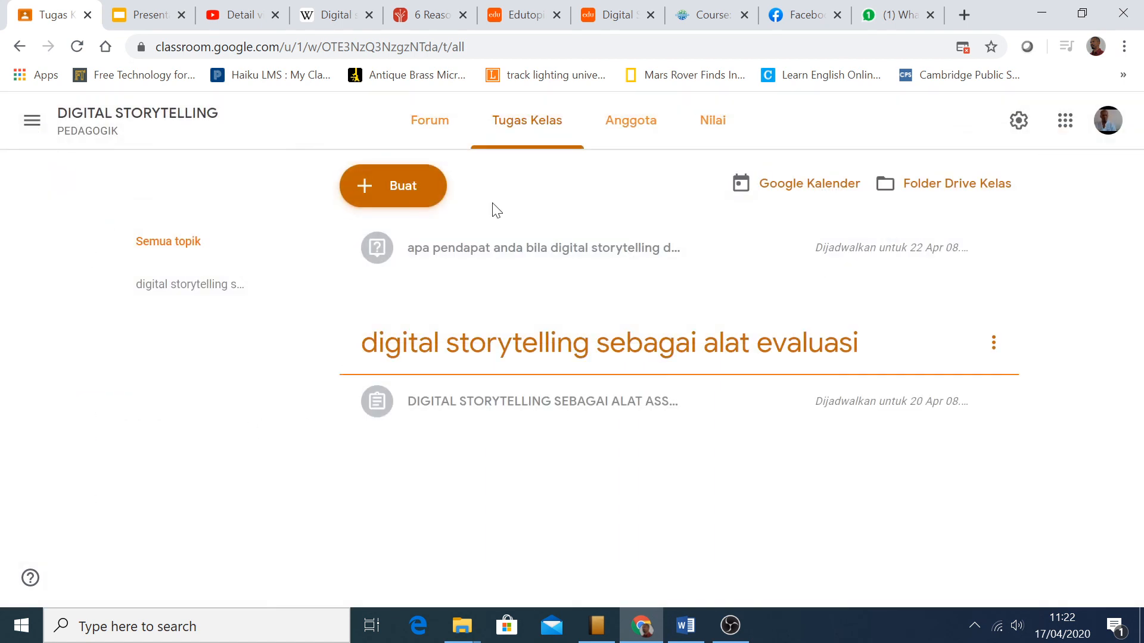